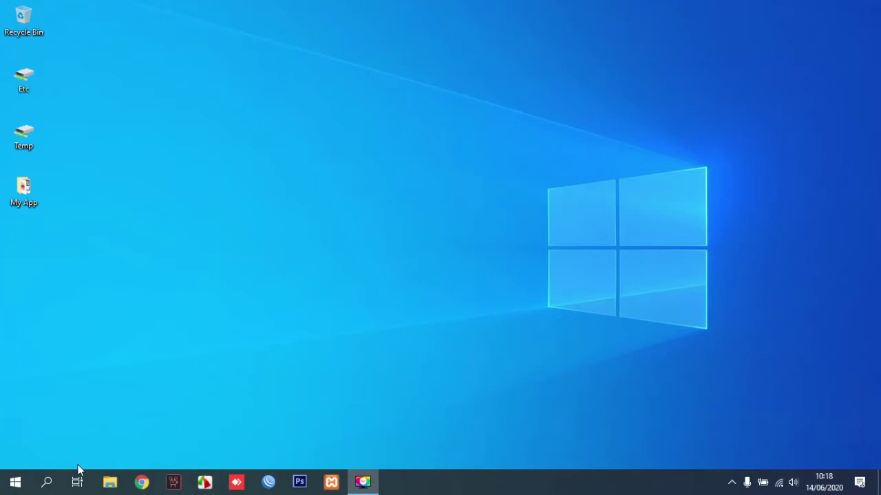
Open Snipping Tool and capture a full-screen snip of the desktop.
{"action": "left_click", "coordinate": [50, 483]}
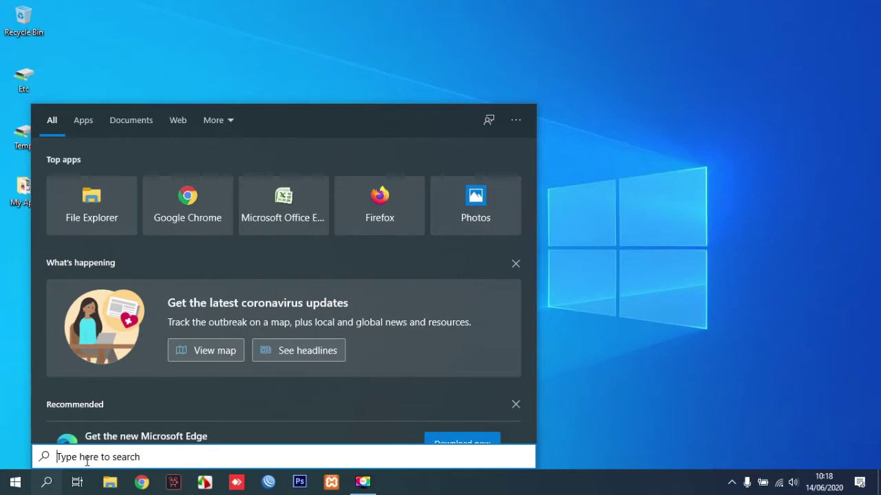
{"action": "type", "text": "s"}
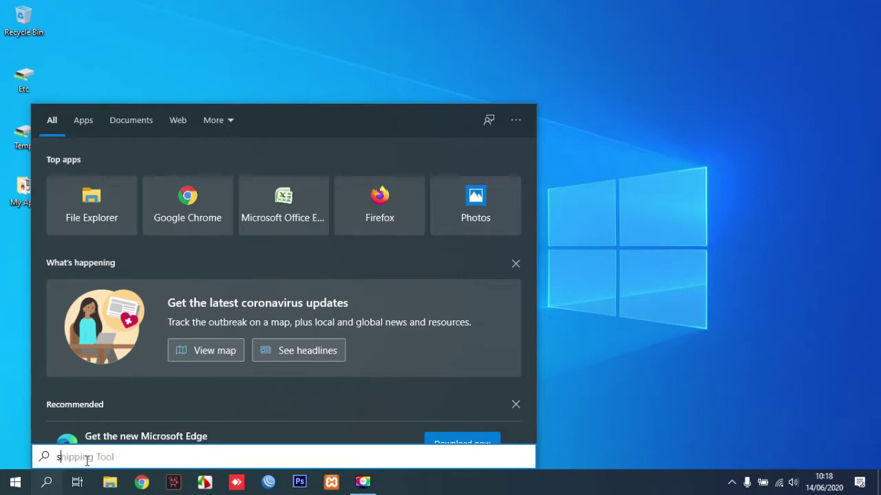
{"action": "type", "text": "ni"}
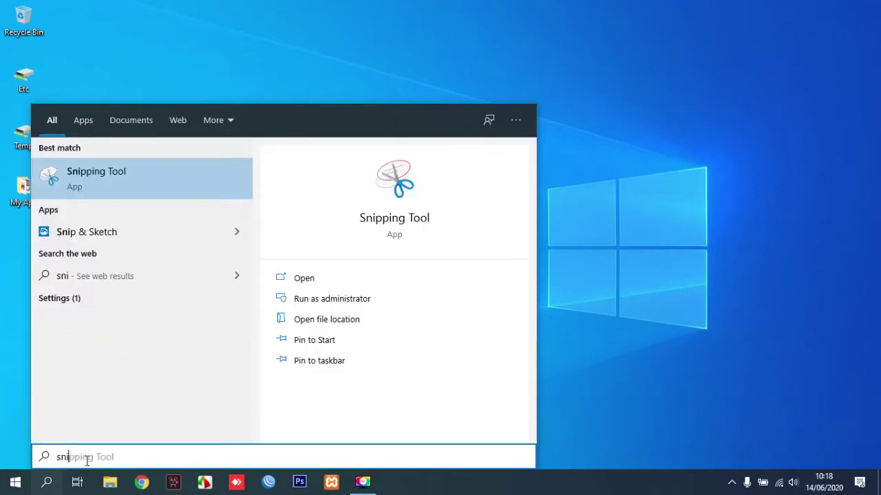
{"action": "left_click", "coordinate": [114, 176]}
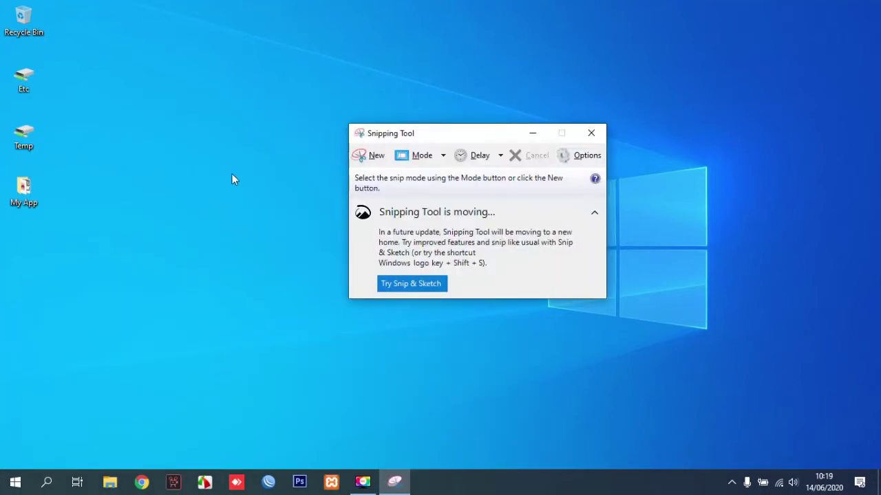
{"action": "left_click", "coordinate": [442, 158]}
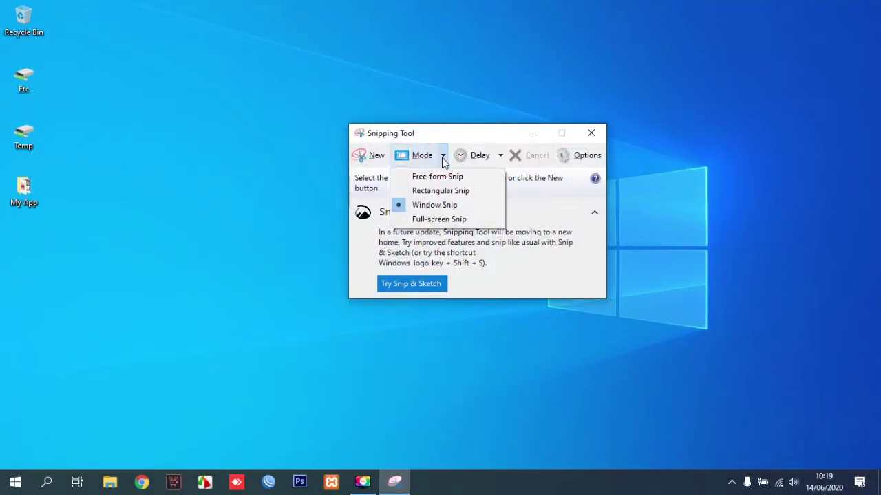
{"action": "left_click", "coordinate": [446, 220]}
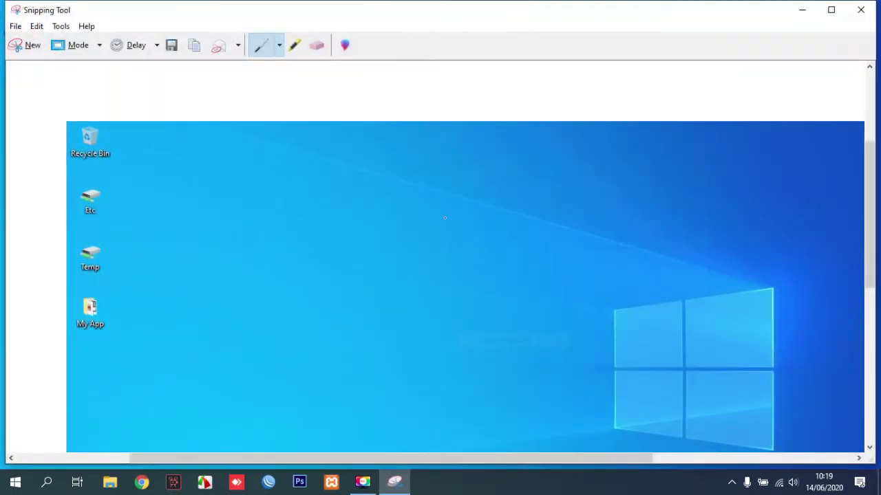
Annotate the snip with the Blue Pen by drawing a freehand zigzag and a large loop around it.
{"action": "scroll", "coordinate": [444, 218], "scroll_direction": "down", "scroll_amount": 3}
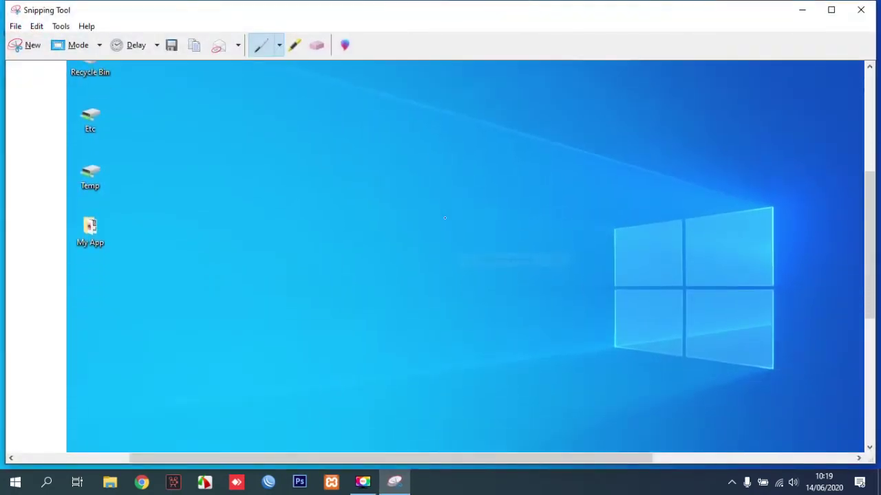
{"action": "scroll", "coordinate": [444, 218], "scroll_direction": "up", "scroll_amount": 1}
{"action": "scroll", "coordinate": [445, 218], "scroll_direction": "down", "scroll_amount": 1}
{"action": "left_click", "coordinate": [280, 46]}
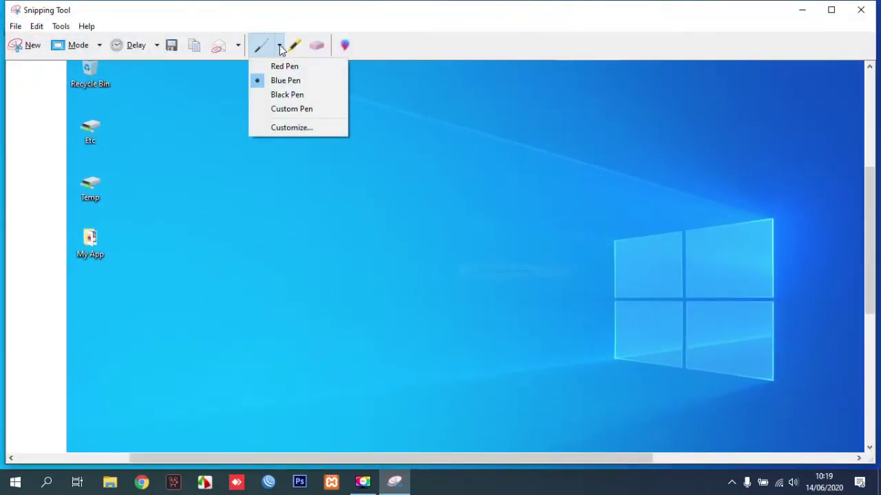
{"action": "left_click", "coordinate": [285, 80]}
{"action": "mouse_move", "coordinate": [259, 236]}
{"action": "left_mouse_down"}
{"action": "mouse_move", "coordinate": [252, 173]}
{"action": "mouse_move", "coordinate": [372, 265]}
{"action": "mouse_move", "coordinate": [248, 294]}
{"action": "left_mouse_up"}
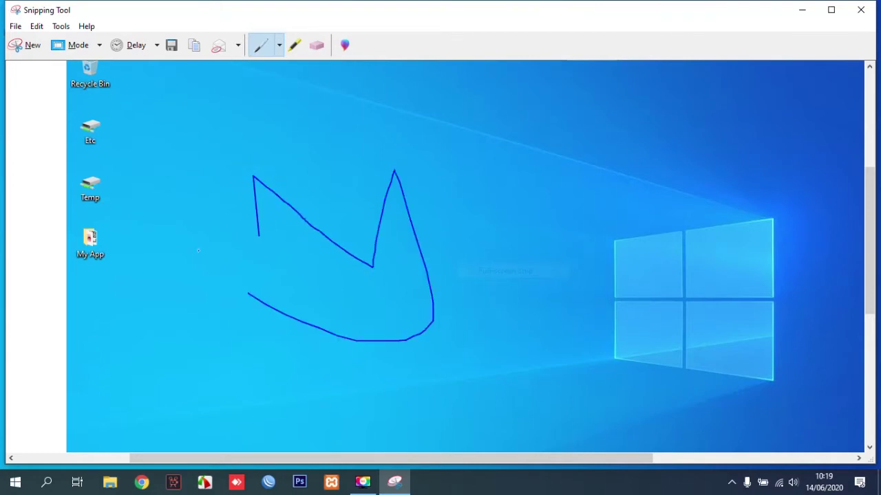
{"action": "left_click_drag", "start_coordinate": [198, 250], "coordinate": [403, 236]}
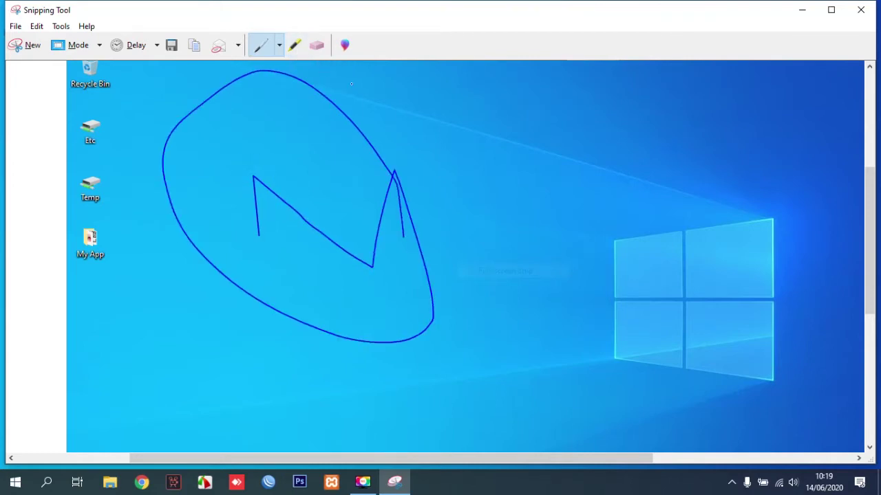
Save the annotated snip to the Desktop as a JPEG file named USING SNIPPING TOOL.JPG.
{"action": "left_click", "coordinate": [176, 46]}
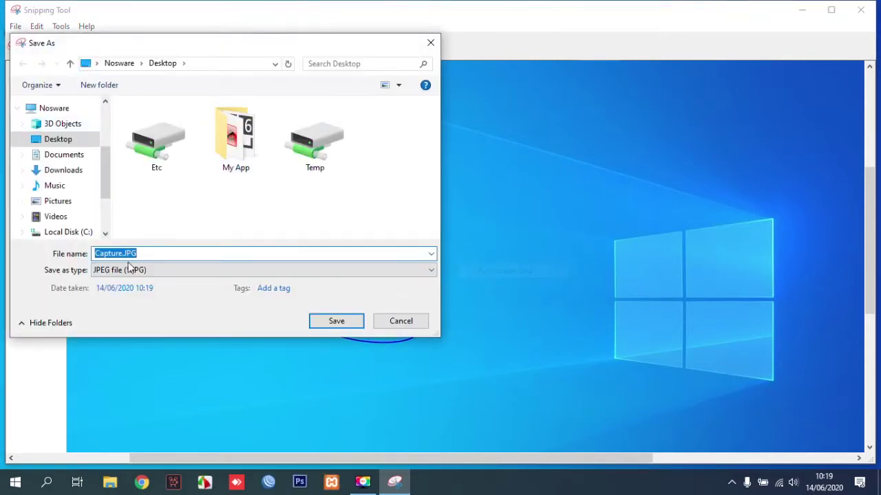
{"action": "left_click", "coordinate": [131, 271]}
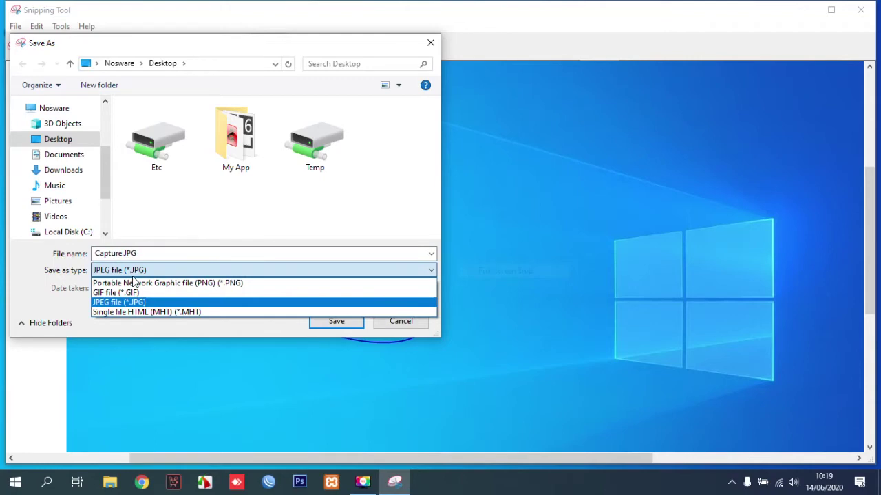
{"action": "left_click", "coordinate": [132, 273]}
{"action": "left_click", "coordinate": [128, 251]}
{"action": "left_click", "coordinate": [121, 251]}
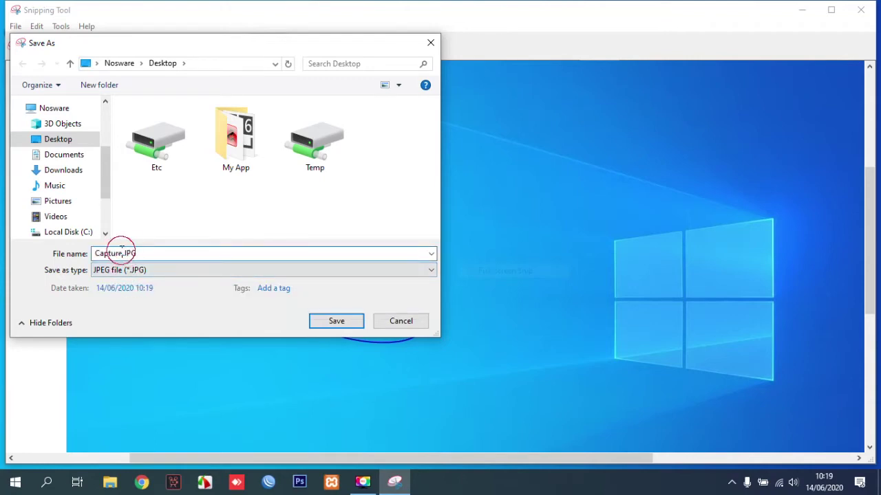
{"action": "double_click", "coordinate": [121, 252]}
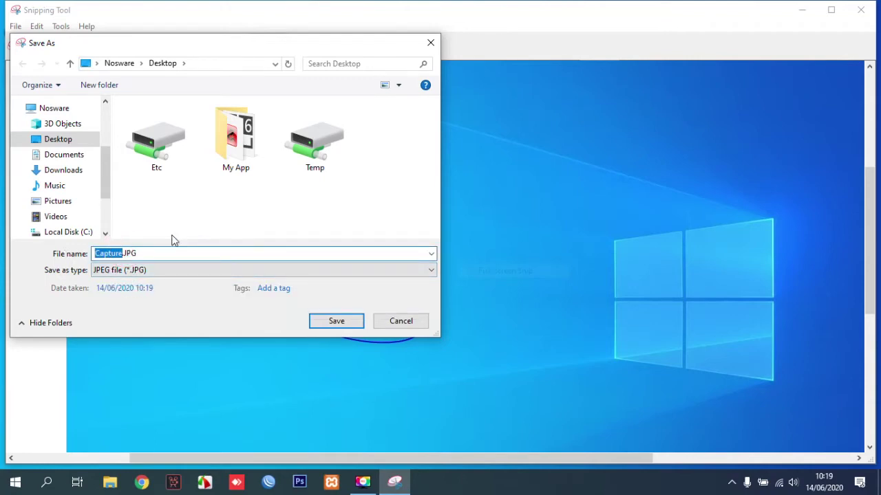
{"action": "key", "text": "BackSpace"}
{"action": "type", "text": "save"}
{"action": "key", "text": "BackSpace"}
{"action": "key", "text": "BackSpace"}
{"action": "key", "text": "BackSpace"}
{"action": "key", "text": "BackSpace"}
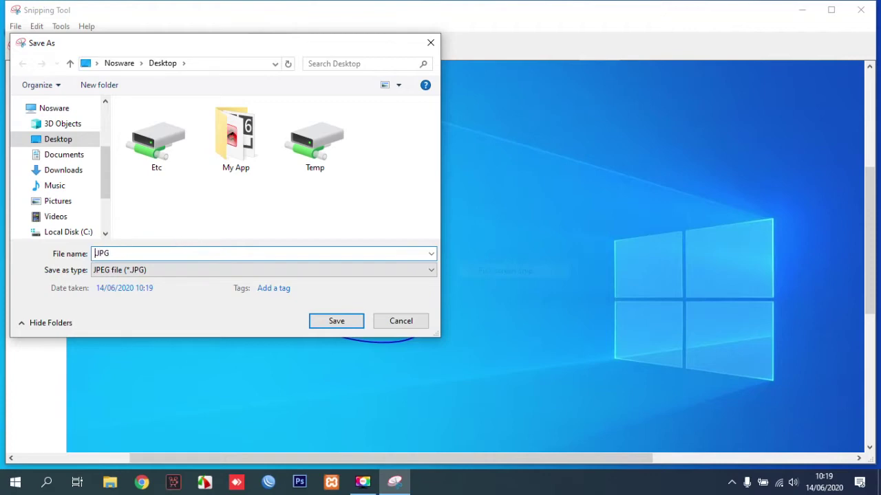
{"action": "type", "text": "USING SNIPPING TOOL"}
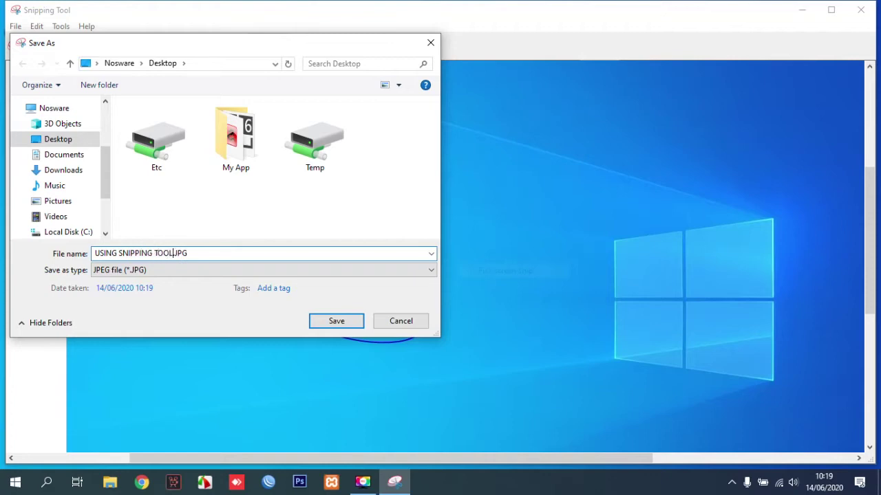
{"action": "left_click", "coordinate": [344, 324]}
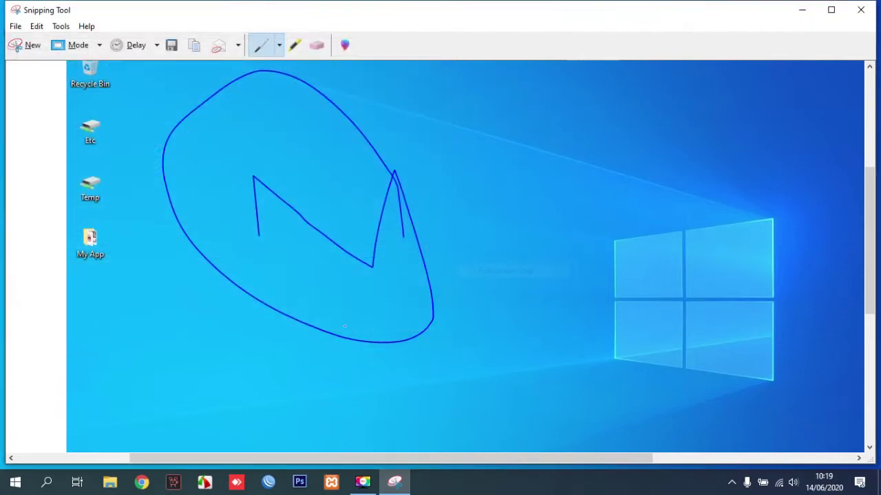
Close Snipping Tool and check the saved USING SNIPPING TOOL image from the desktop, closing the viewer again.
{"action": "left_click", "coordinate": [861, 10]}
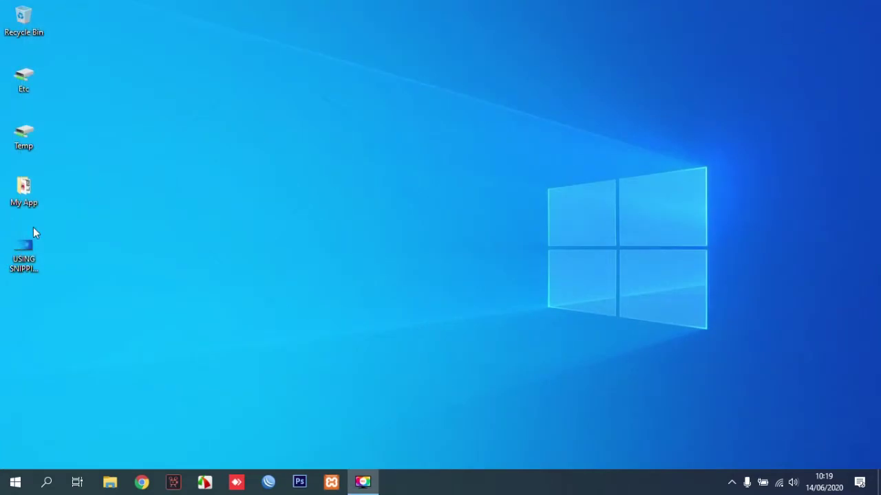
{"action": "double_click", "coordinate": [24, 260]}
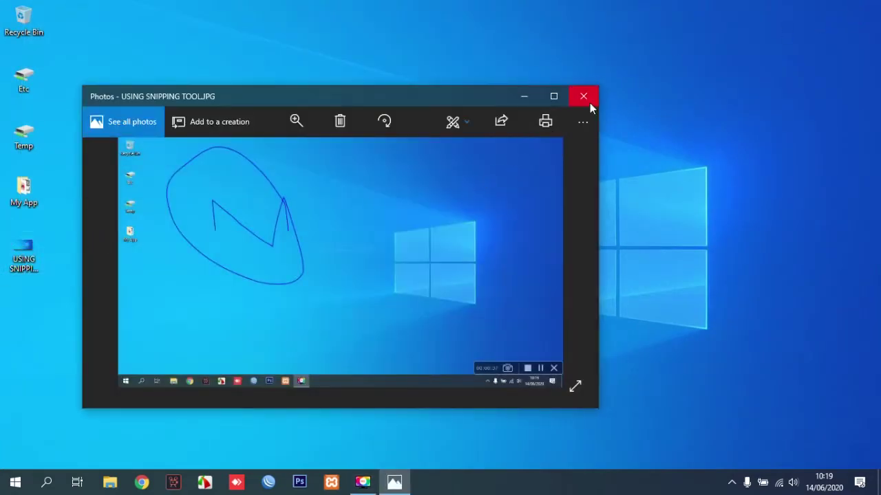
{"action": "left_click", "coordinate": [590, 103]}
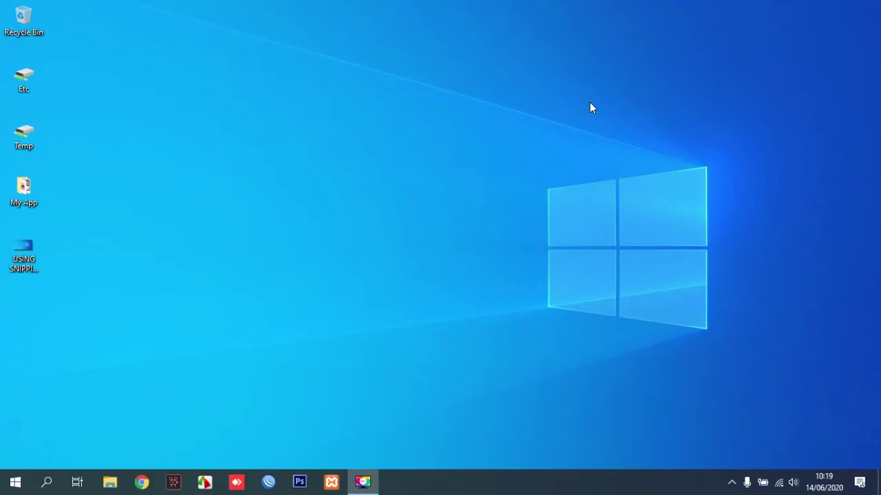
Open the On-Screen Keyboard, move it lower on the desktop, and capture the screen with its PrtScn key.
{"action": "left_click", "coordinate": [48, 481]}
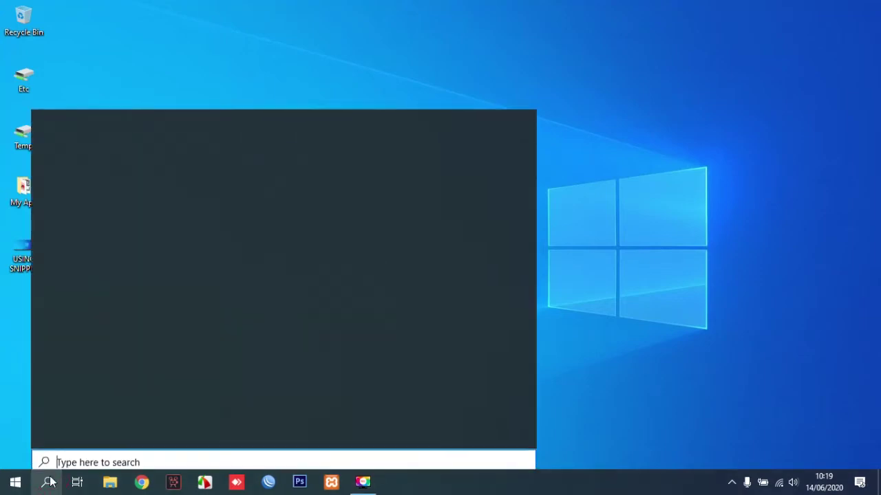
{"action": "type", "text": "ON"}
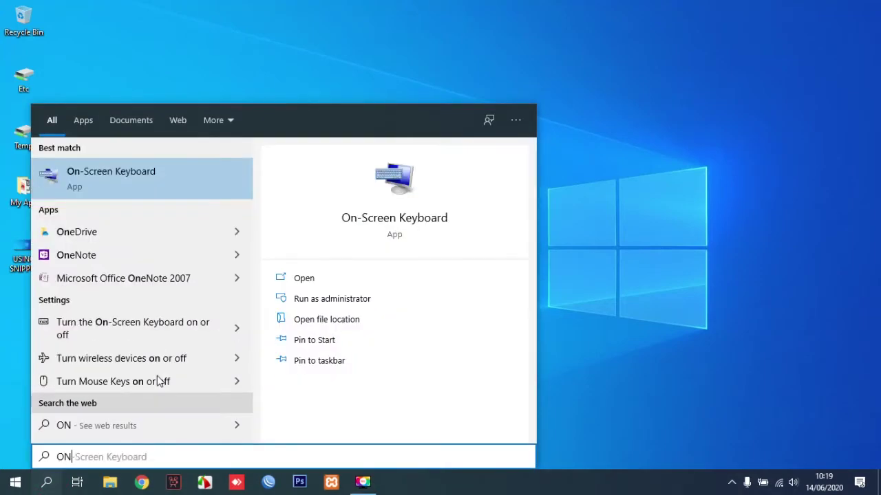
{"action": "left_click", "coordinate": [114, 171]}
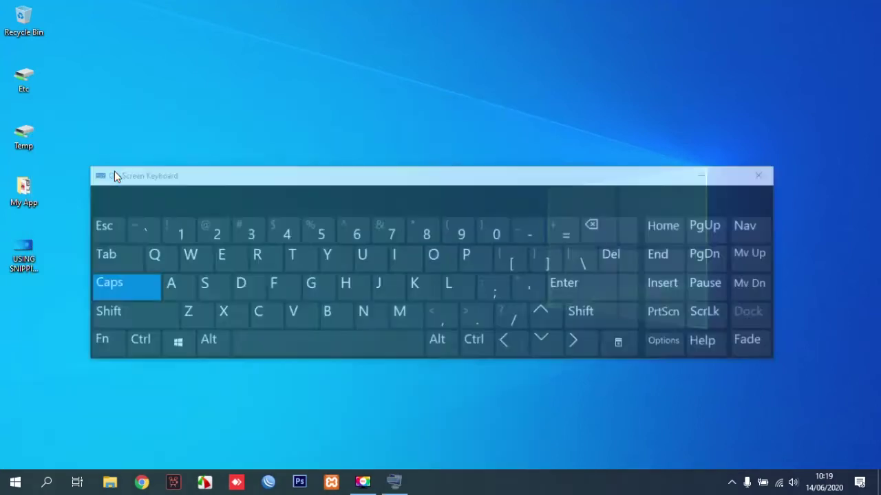
{"action": "left_click_drag", "start_coordinate": [595, 176], "coordinate": [578, 248]}
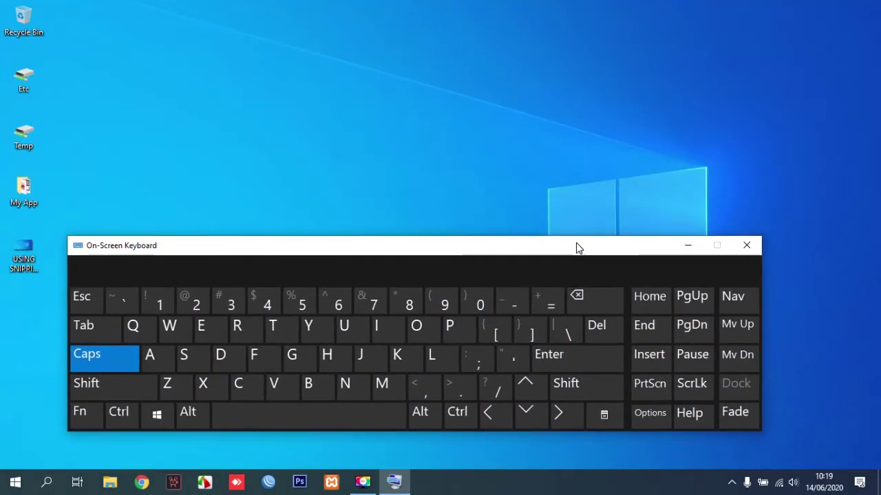
{"action": "left_click", "coordinate": [659, 390]}
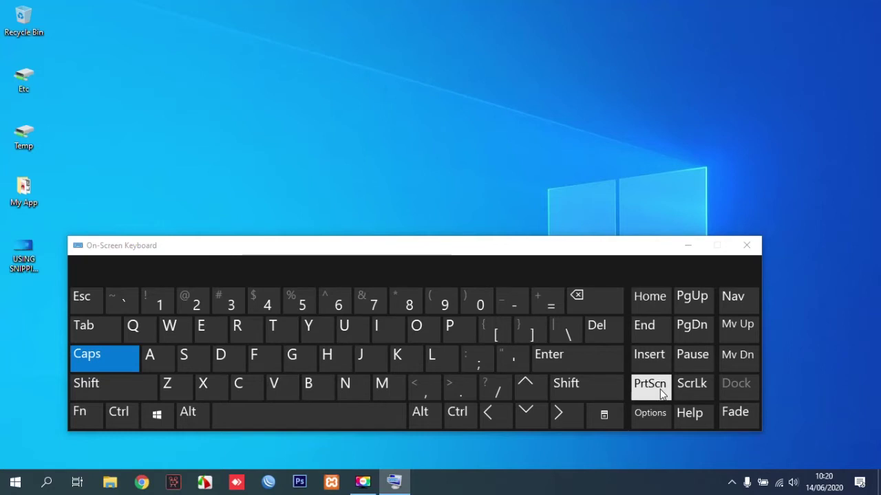
{"action": "left_click", "coordinate": [661, 392]}
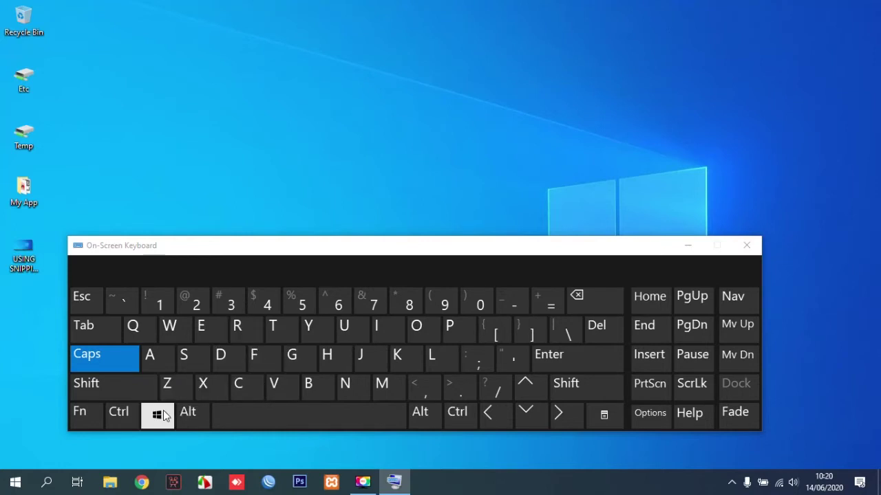
Bring up the Run dialog through the On-Screen Keyboard, close the keyboard, and launch mspaint.
{"action": "key", "text": "super"}
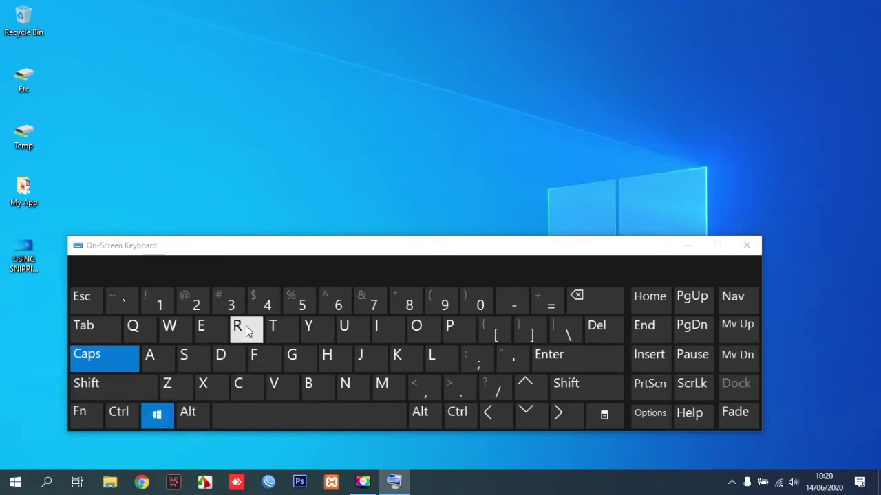
{"action": "left_click", "coordinate": [245, 326]}
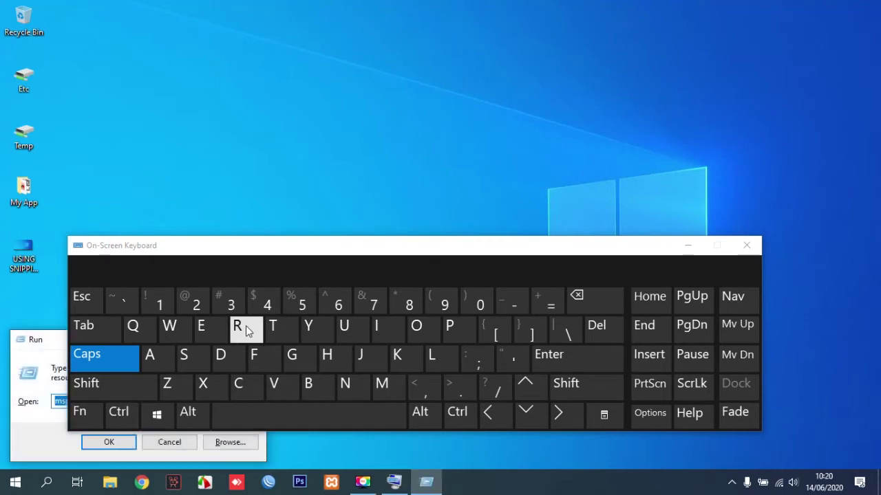
{"action": "left_click", "coordinate": [747, 245]}
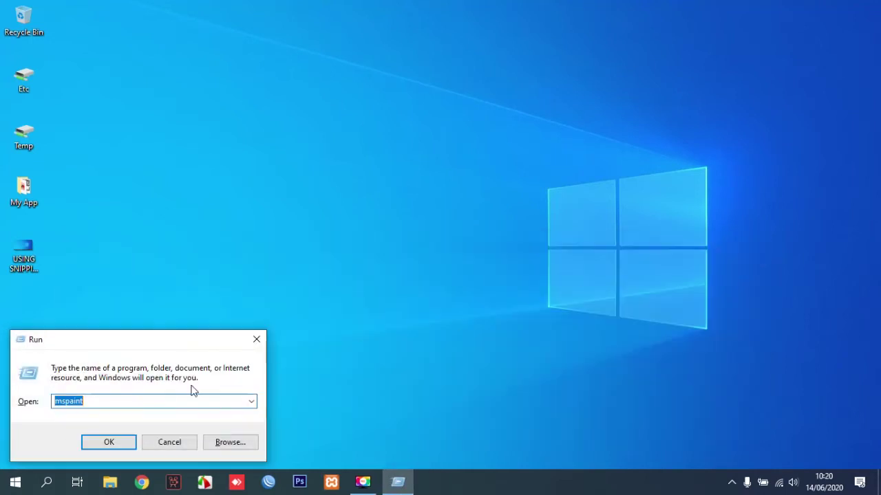
{"action": "left_click", "coordinate": [107, 406]}
{"action": "double_click", "coordinate": [141, 401]}
{"action": "left_click", "coordinate": [114, 448]}
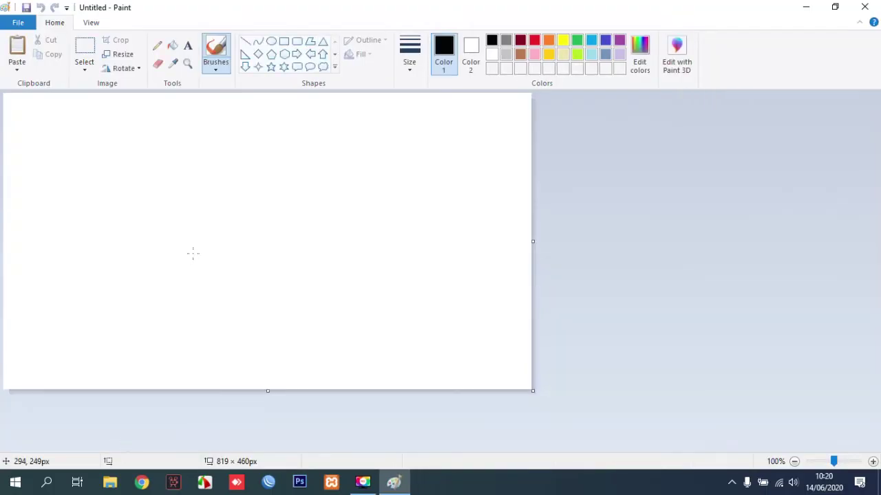
Paste the captured screenshot onto the blank Paint canvas.
{"action": "left_click", "coordinate": [193, 193]}
{"action": "left_click", "coordinate": [192, 193]}
{"action": "key", "text": "ctrl+v"}
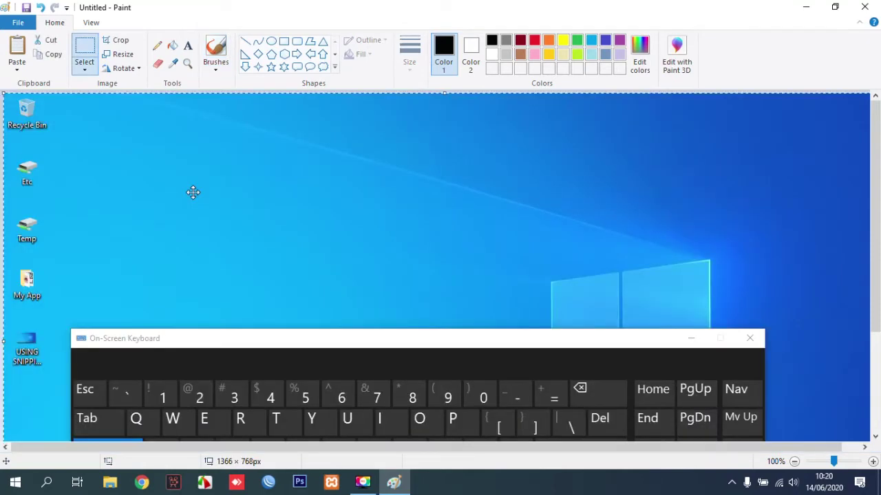
Draw a right arrow about 457 × 260 px over the keyboard in the screenshot and colour its outline red.
{"action": "scroll", "coordinate": [193, 192], "scroll_direction": "down", "scroll_amount": 3}
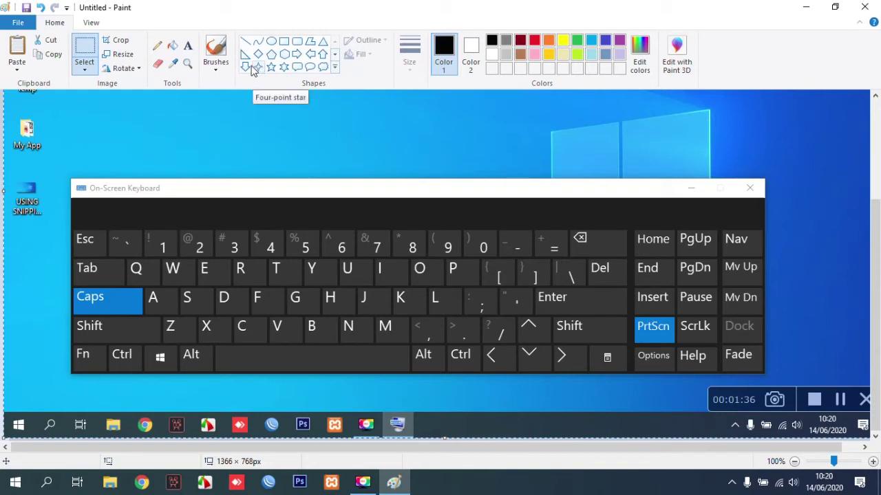
{"action": "left_click", "coordinate": [296, 53]}
{"action": "left_click_drag", "start_coordinate": [122, 198], "coordinate": [416, 366]}
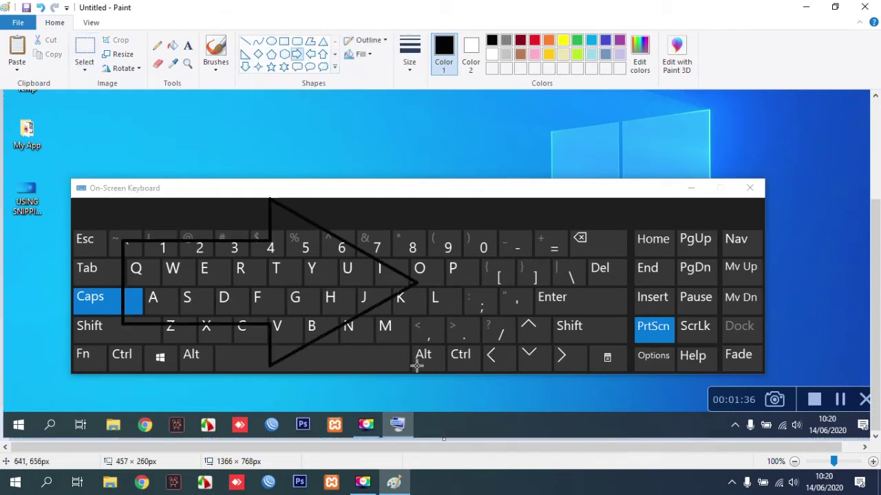
{"action": "left_click", "coordinate": [535, 40]}
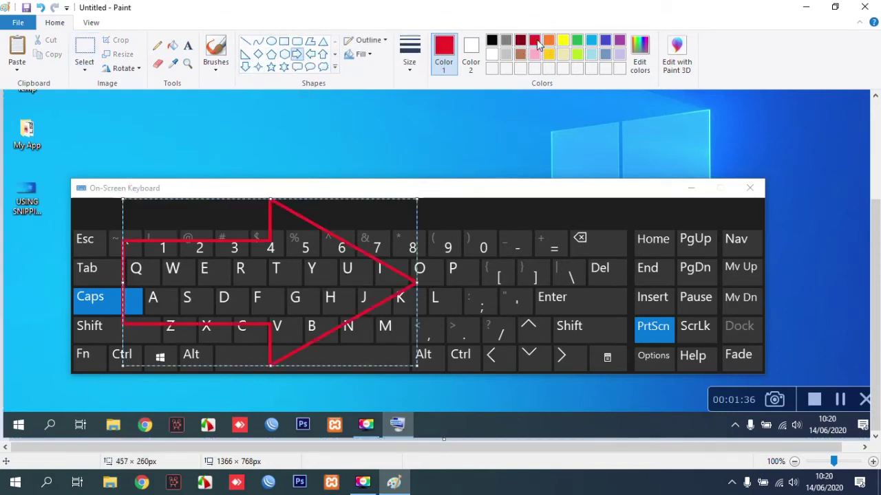
Draw a red five-point star over the keyboard in the screenshot, overlapping the arrow's tip.
{"action": "left_click", "coordinate": [271, 66]}
{"action": "left_click", "coordinate": [371, 148]}
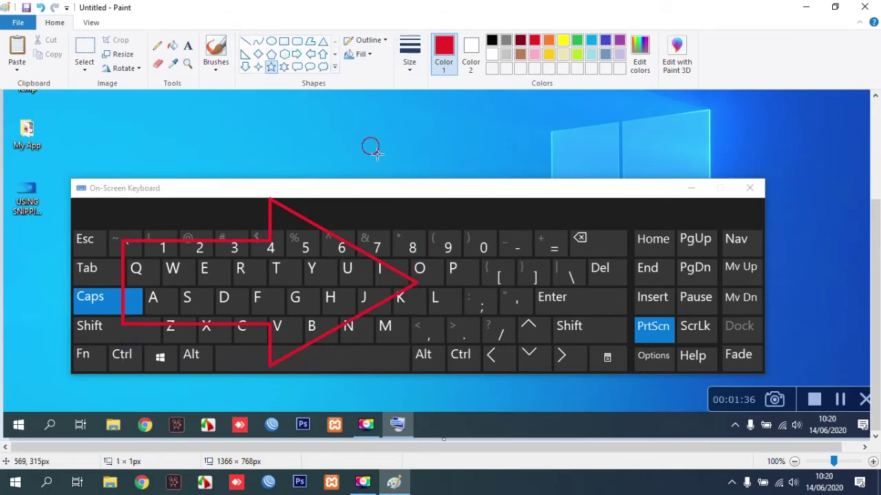
{"action": "left_click_drag", "start_coordinate": [375, 153], "coordinate": [558, 313]}
{"action": "left_click", "coordinate": [575, 150]}
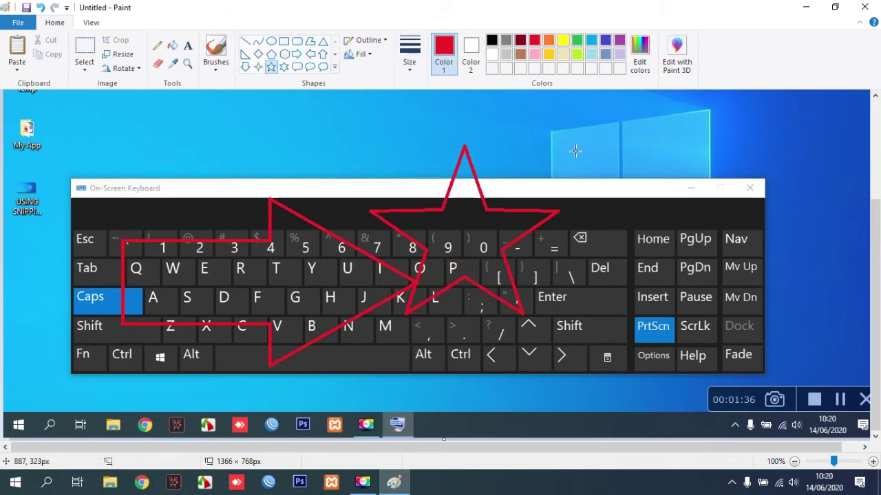
Save the annotated screenshot to the Desktop as USING PRINT SCREEN KEYBOARD.png.
{"action": "left_click", "coordinate": [27, 9]}
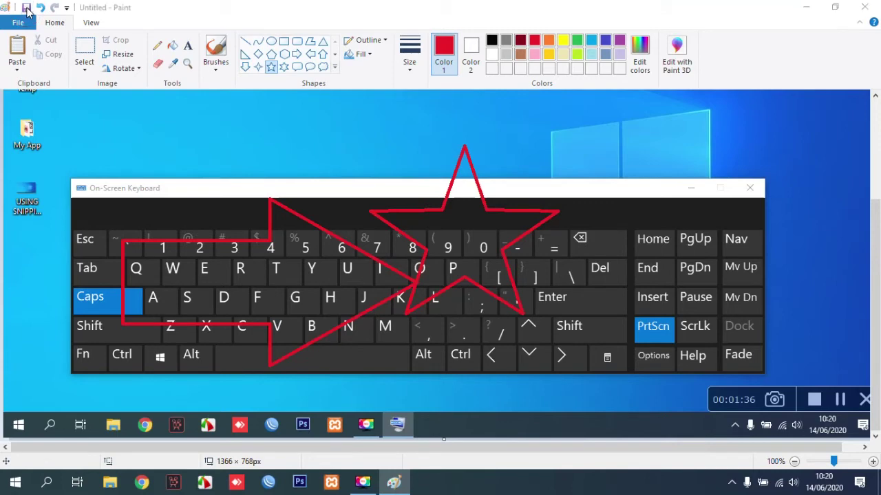
{"action": "left_click", "coordinate": [324, 313]}
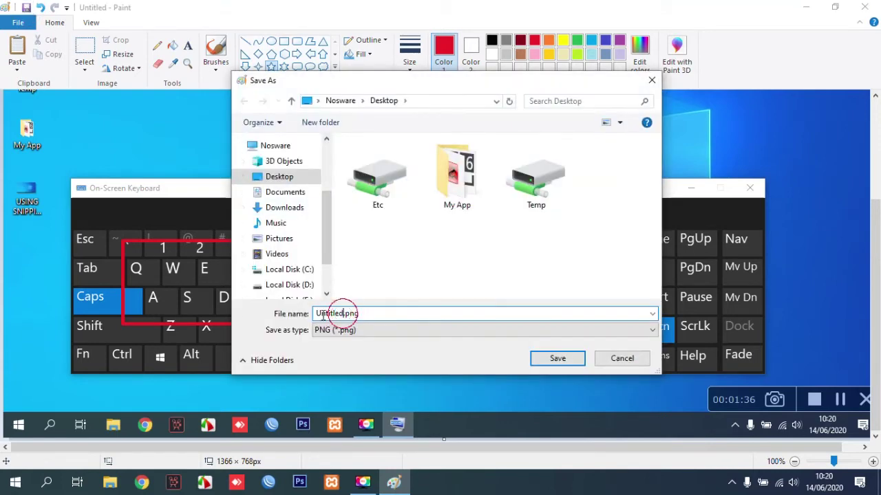
{"action": "double_click", "coordinate": [324, 314]}
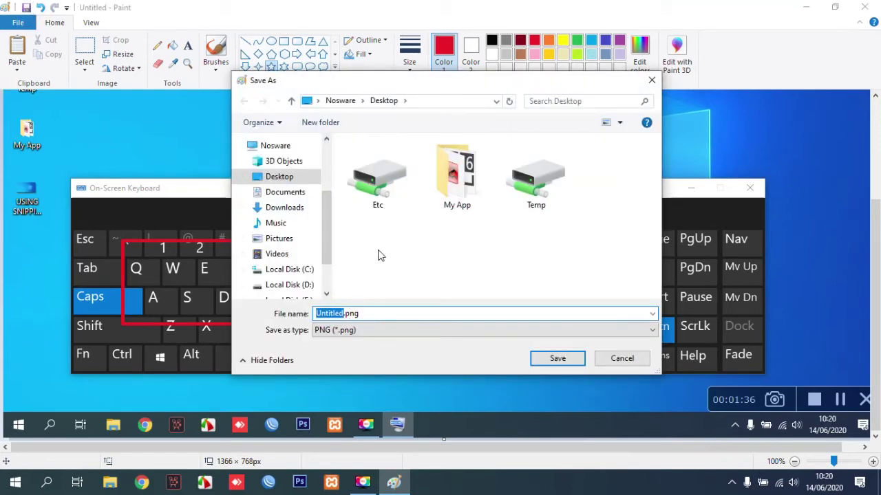
{"action": "type", "text": "USING P"}
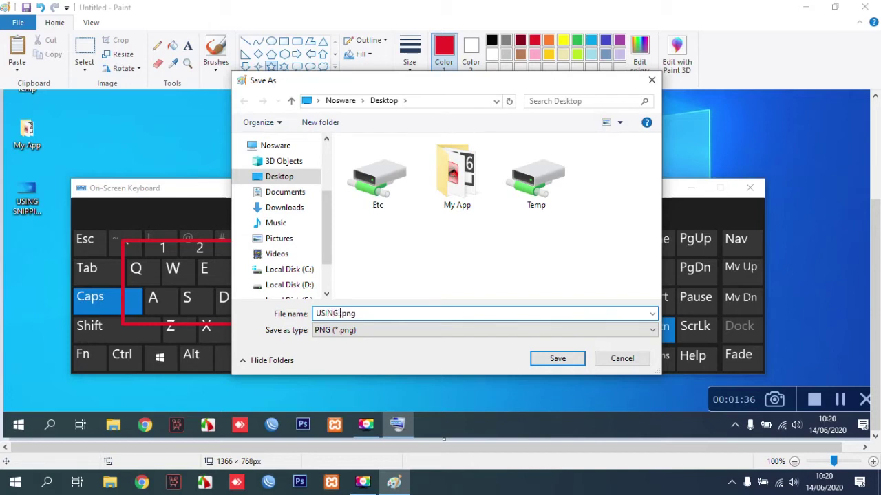
{"action": "type", "text": "RINT SCREEN "}
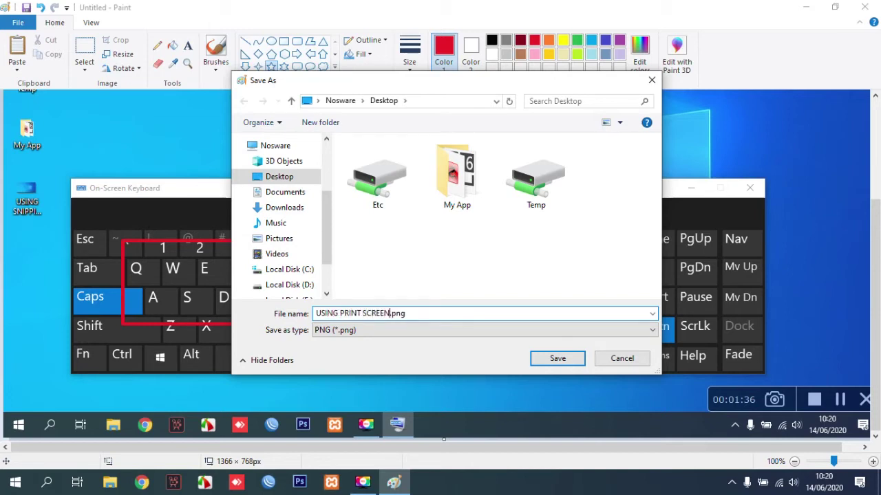
{"action": "type", "text": "KEYBOARD"}
{"action": "key", "text": "Return"}
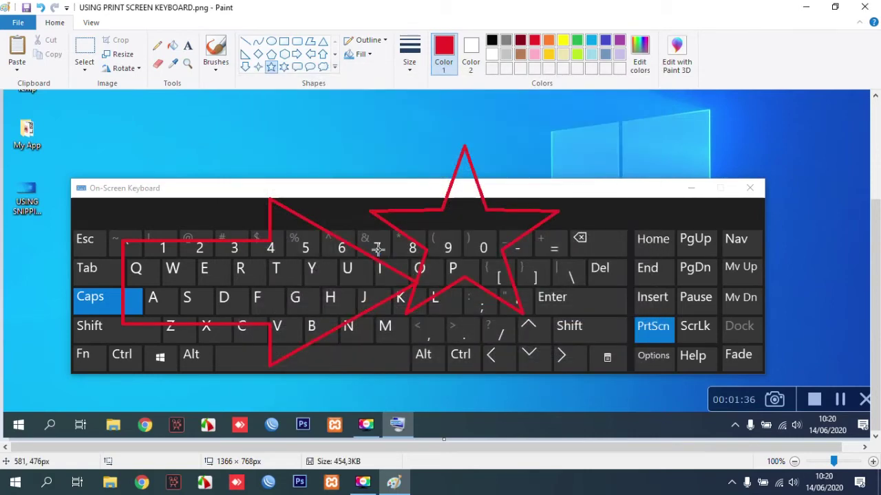
Close Paint and view the saved USING SNIPPING TOOL and USING PRINT SCREEN KEYBOARD images in Photos.
{"action": "left_click", "coordinate": [865, 7]}
{"action": "double_click", "coordinate": [24, 253]}
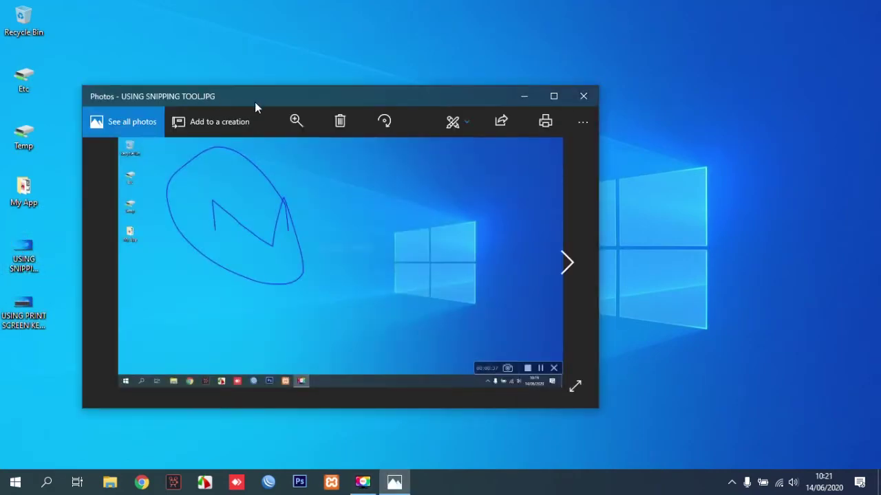
{"action": "key", "text": "Right"}
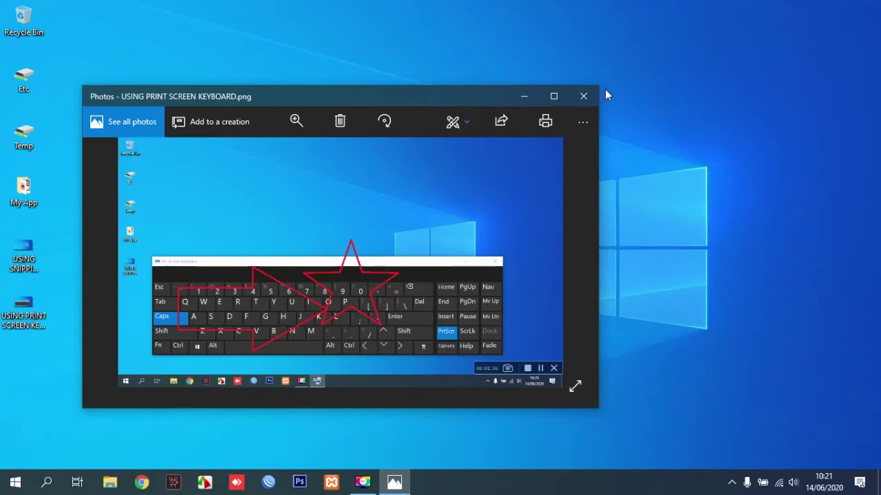
{"action": "left_click", "coordinate": [583, 97]}
Launch FastStone Capture and Chrome, and shrink the Chrome window to about 748 × 505 px on the desktop.
{"action": "left_click", "coordinate": [204, 482]}
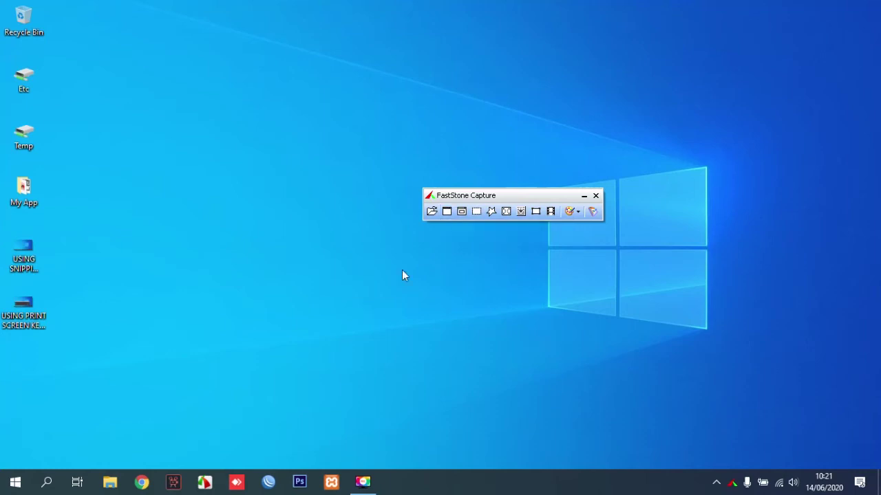
{"action": "left_click", "coordinate": [142, 481]}
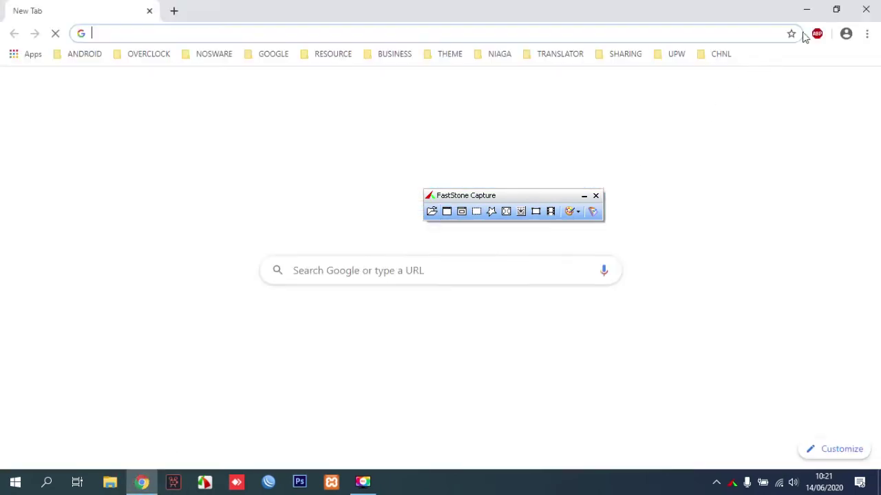
{"action": "left_click", "coordinate": [836, 9]}
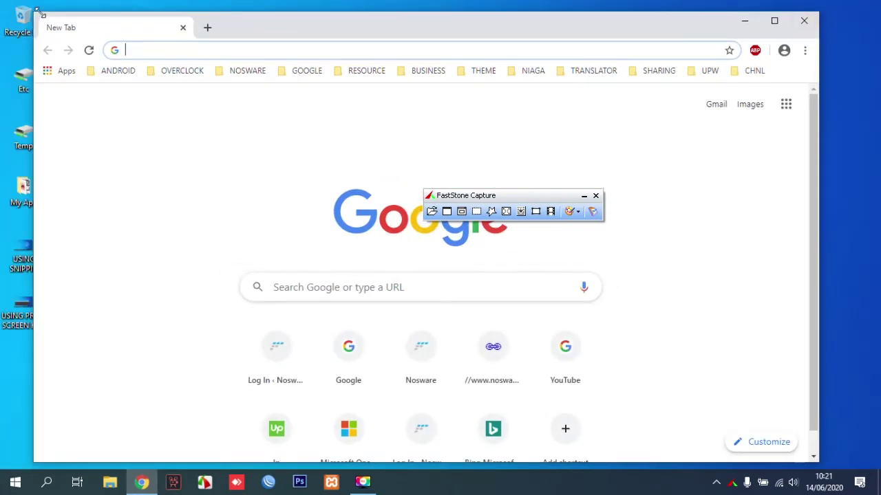
{"action": "left_click_drag", "start_coordinate": [30, 14], "coordinate": [340, 266]}
{"action": "left_click_drag", "start_coordinate": [578, 280], "coordinate": [336, 65]}
{"action": "left_click_drag", "start_coordinate": [350, 250], "coordinate": [348, 375]}
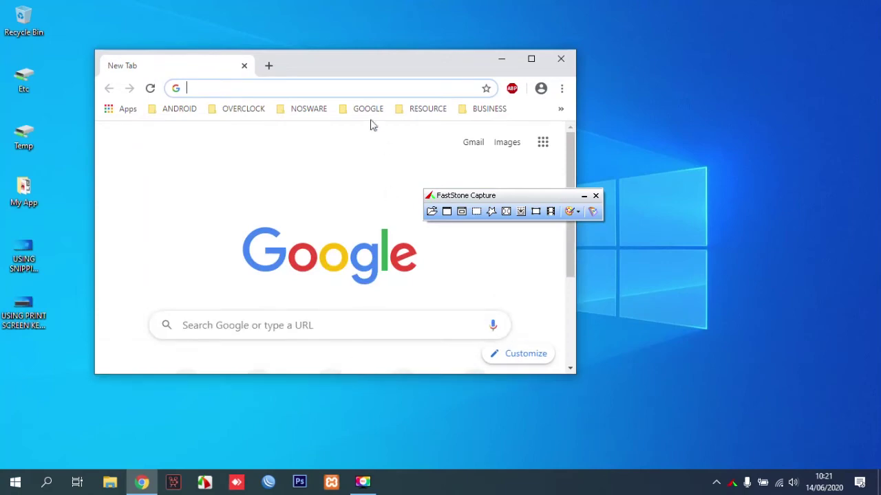
Capture the active Chrome window and the whole desktop as a window object, discarding each capture.
{"action": "left_click", "coordinate": [445, 212]}
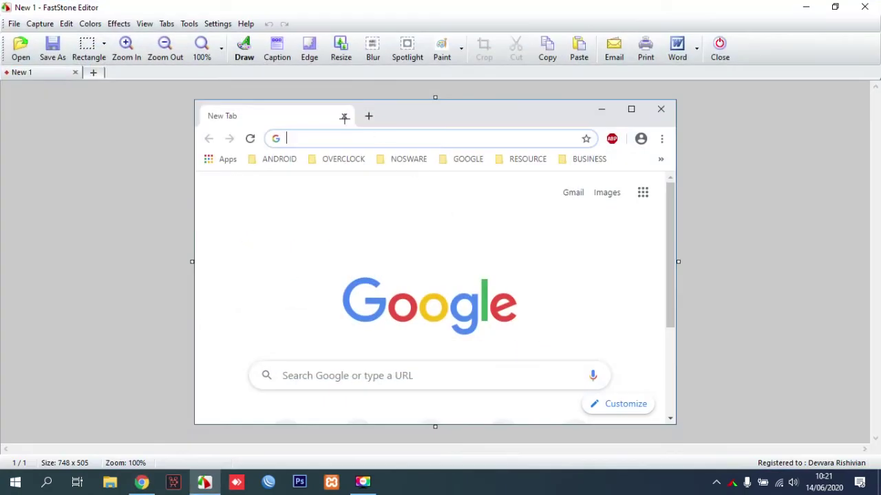
{"action": "left_click", "coordinate": [720, 49]}
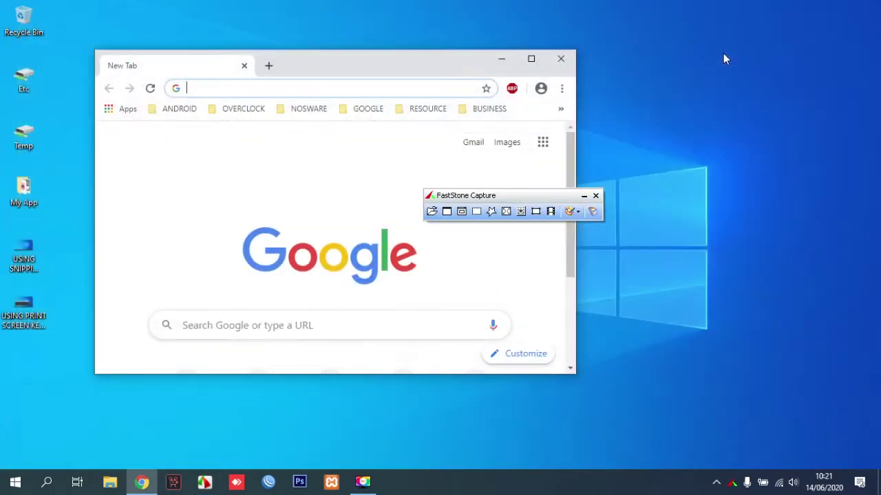
{"action": "left_click", "coordinate": [461, 212]}
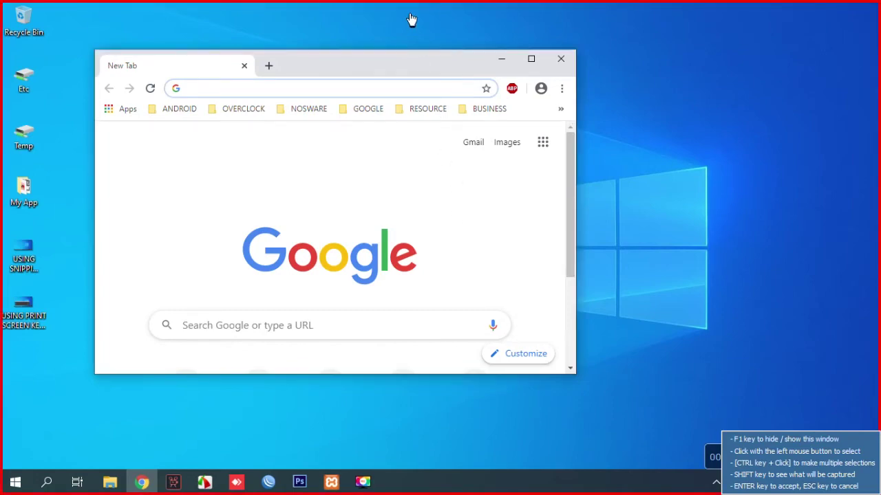
{"action": "left_click", "coordinate": [368, 9]}
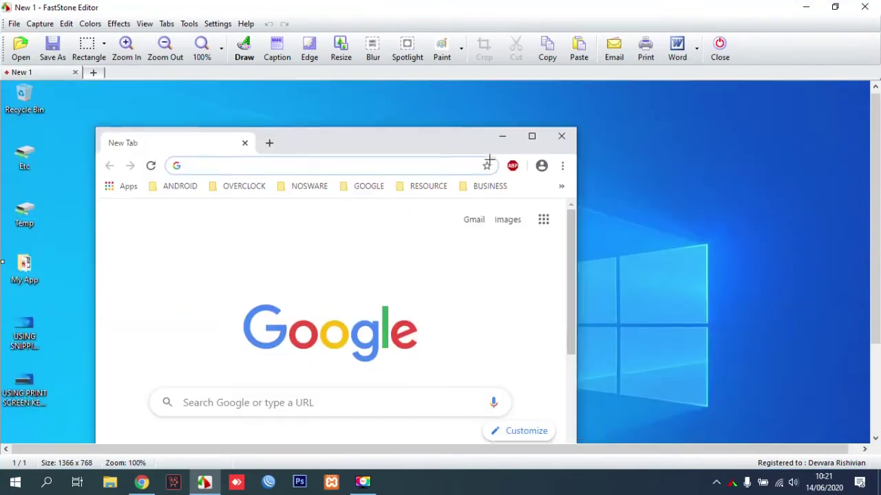
{"action": "left_click", "coordinate": [717, 61]}
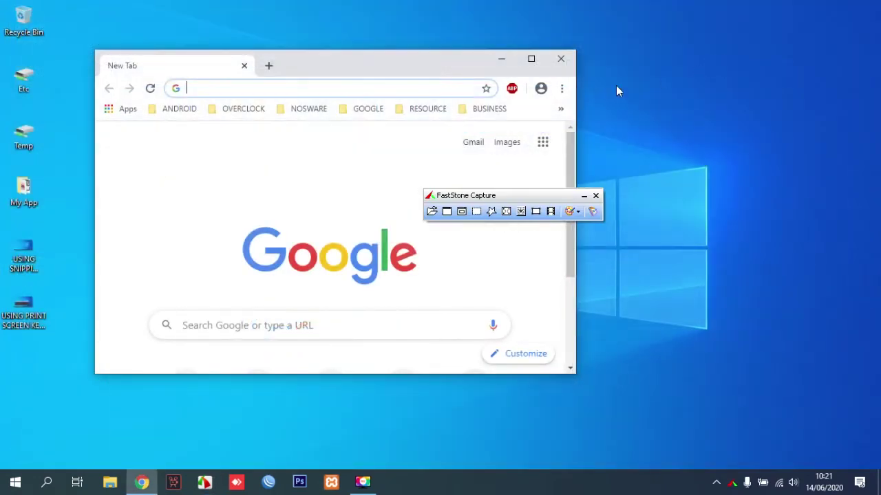
Capture a rectangular region about 1082 × 361 px from the desktop's upper-left corner, and discard the capture.
{"action": "left_click", "coordinate": [477, 212]}
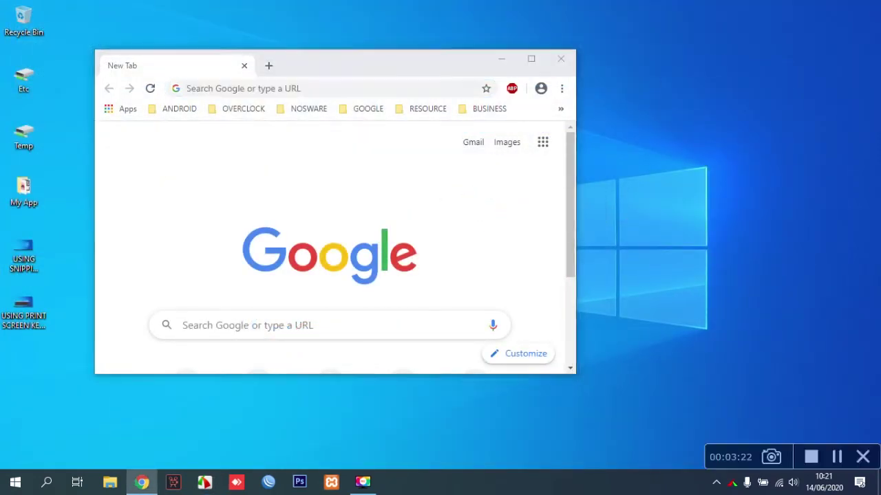
{"action": "left_click_drag", "start_coordinate": [0, 0], "coordinate": [697, 233]}
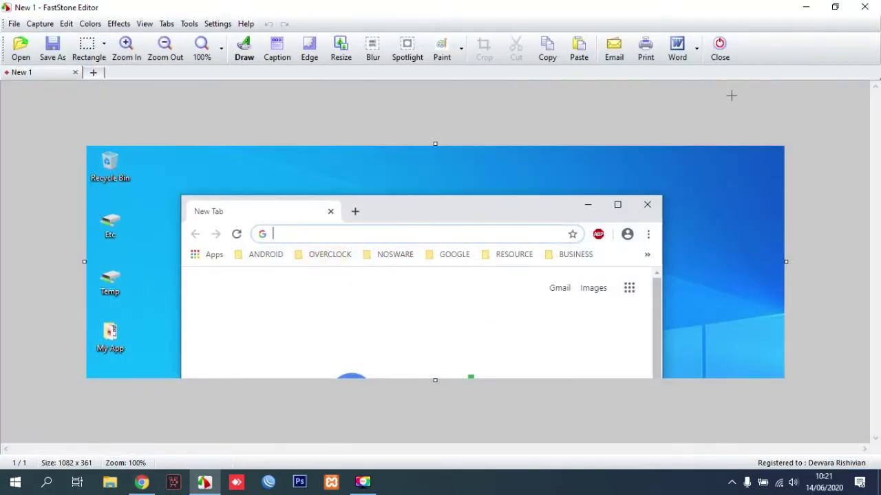
{"action": "left_click", "coordinate": [721, 55]}
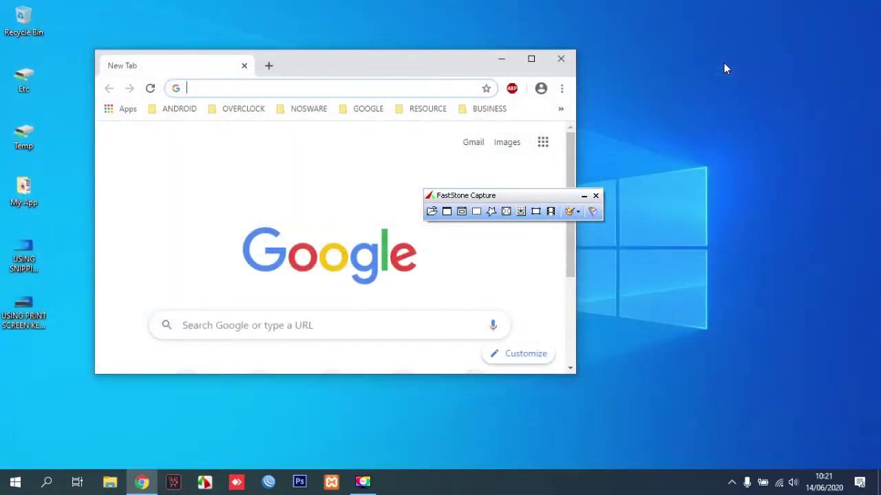
Capture a freehand region about 1121 × 369 px around the upper part of the Chrome window, and discard it.
{"action": "left_click", "coordinate": [492, 214]}
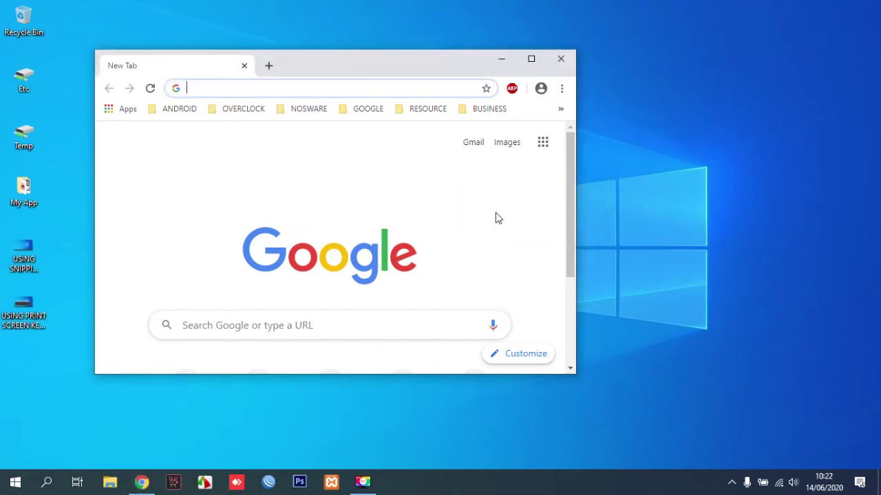
{"action": "mouse_move", "coordinate": [123, 47]}
{"action": "left_mouse_down"}
{"action": "mouse_move", "coordinate": [236, 249]}
{"action": "mouse_move", "coordinate": [689, 148]}
{"action": "mouse_move", "coordinate": [822, 48]}
{"action": "mouse_move", "coordinate": [234, 18]}
{"action": "mouse_move", "coordinate": [122, 46]}
{"action": "left_mouse_up"}
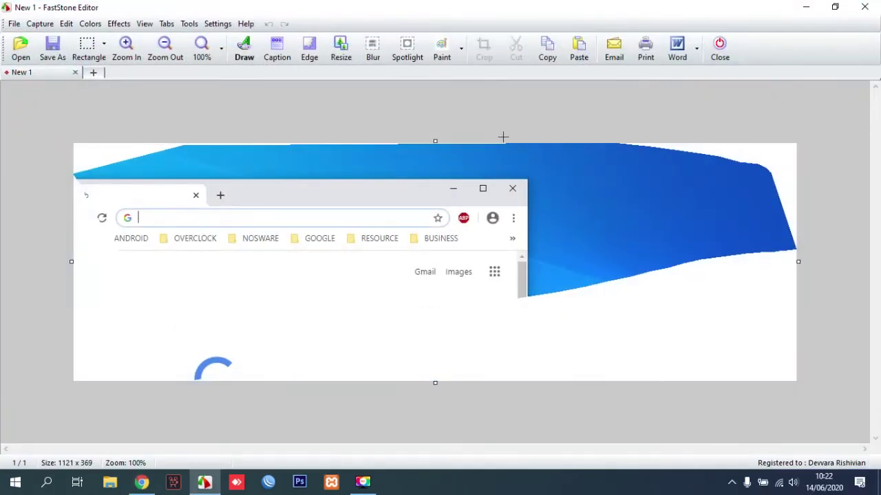
{"action": "left_click", "coordinate": [730, 60]}
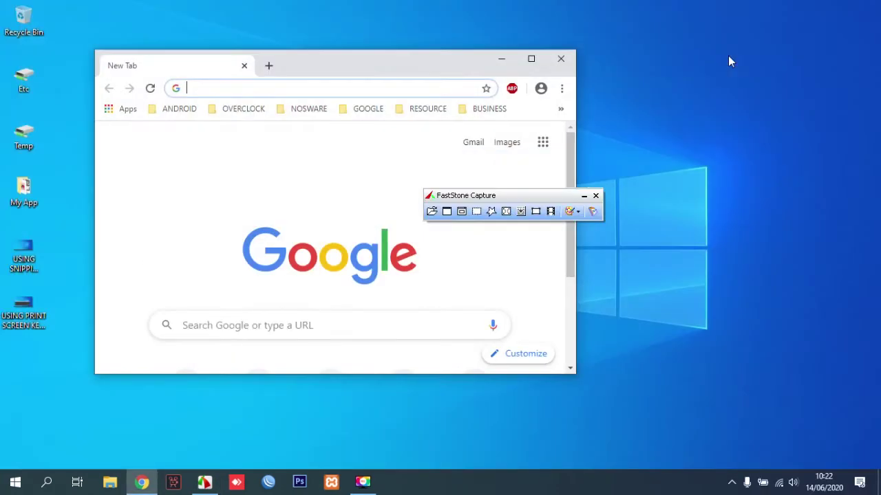
Capture the full screen and open the capture in FastStone Draw for annotation.
{"action": "left_click", "coordinate": [506, 211]}
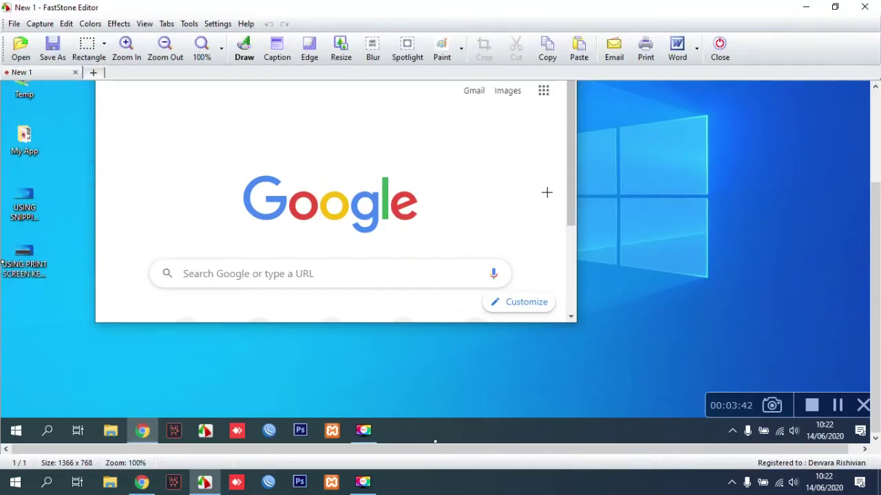
{"action": "scroll", "coordinate": [546, 192], "scroll_direction": "up", "scroll_amount": 3}
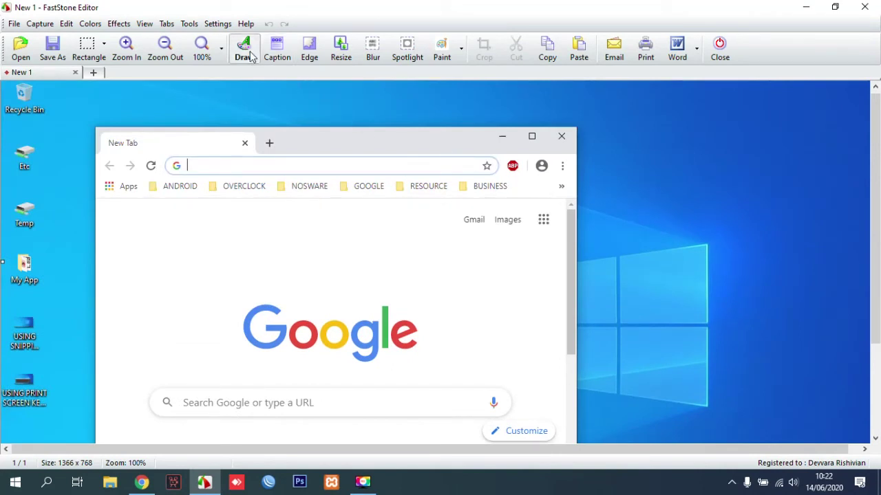
{"action": "left_click", "coordinate": [244, 49]}
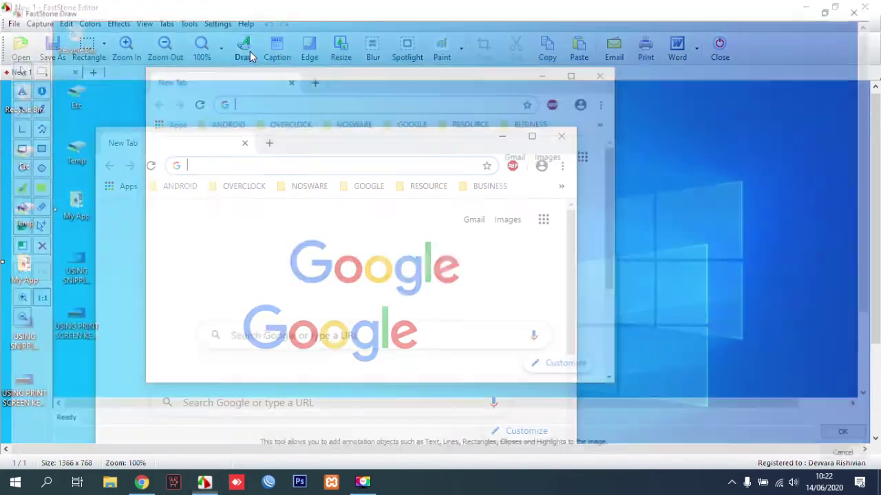
Add a Hand pointer icon to the capture, enlarge it, and place it above the Google logo.
{"action": "left_click", "coordinate": [31, 226]}
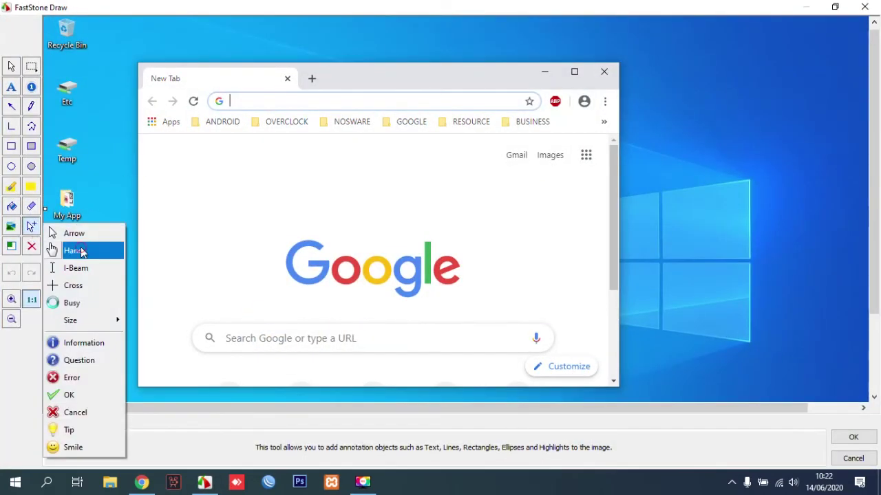
{"action": "left_click", "coordinate": [81, 250]}
{"action": "left_click_drag", "start_coordinate": [290, 219], "coordinate": [394, 313]}
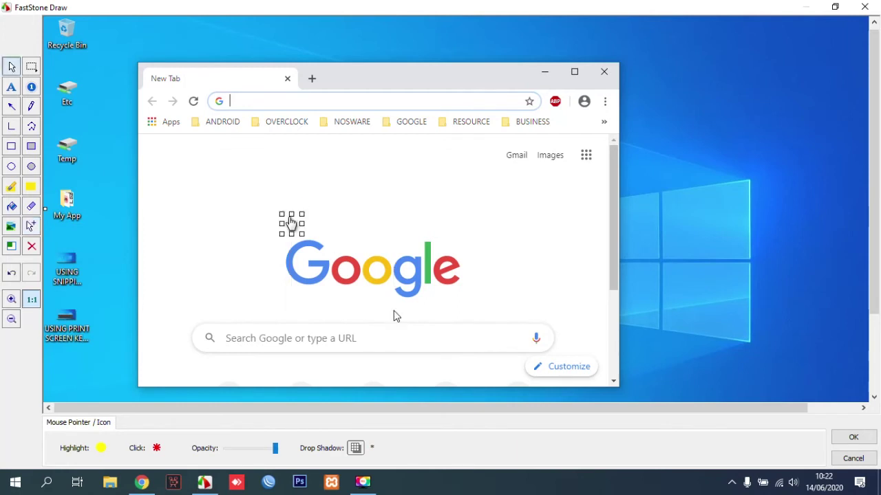
{"action": "left_click_drag", "start_coordinate": [302, 234], "coordinate": [342, 275]}
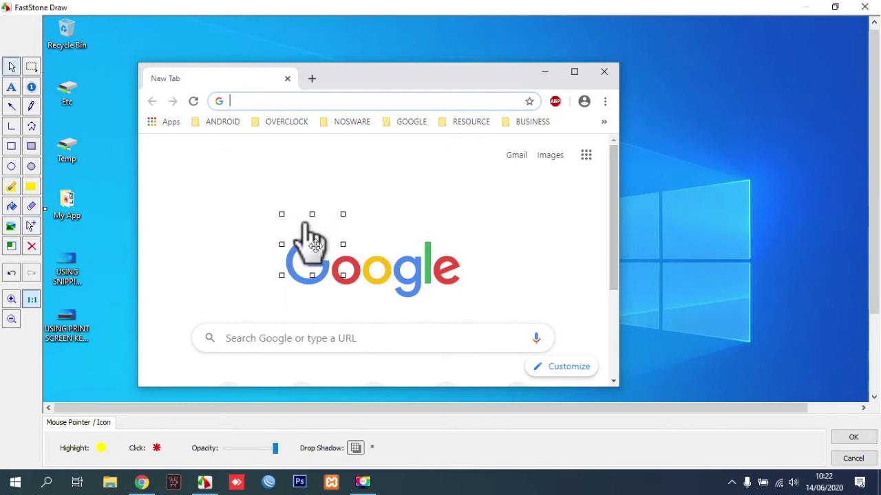
{"action": "left_click_drag", "start_coordinate": [314, 246], "coordinate": [308, 199]}
{"action": "left_click", "coordinate": [206, 220]}
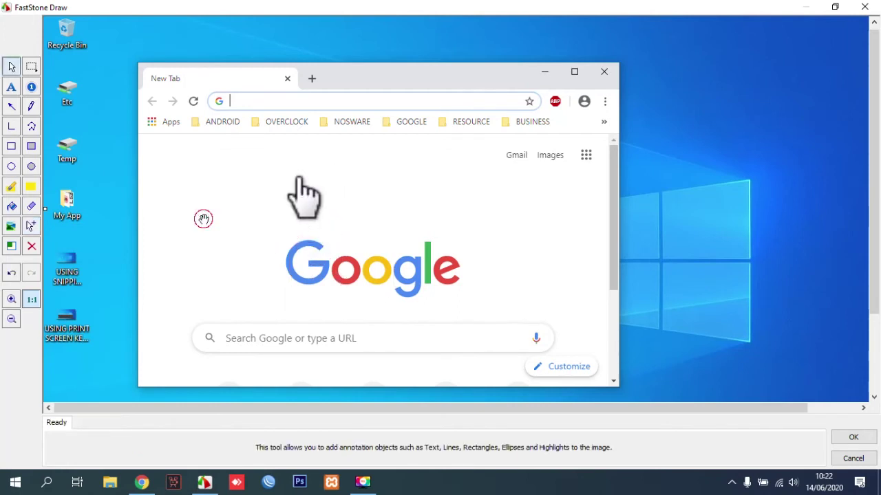
Highlight the Google logo with a yellow Rectangle Highlighter box.
{"action": "left_click", "coordinate": [31, 187]}
{"action": "left_click_drag", "start_coordinate": [236, 227], "coordinate": [498, 308]}
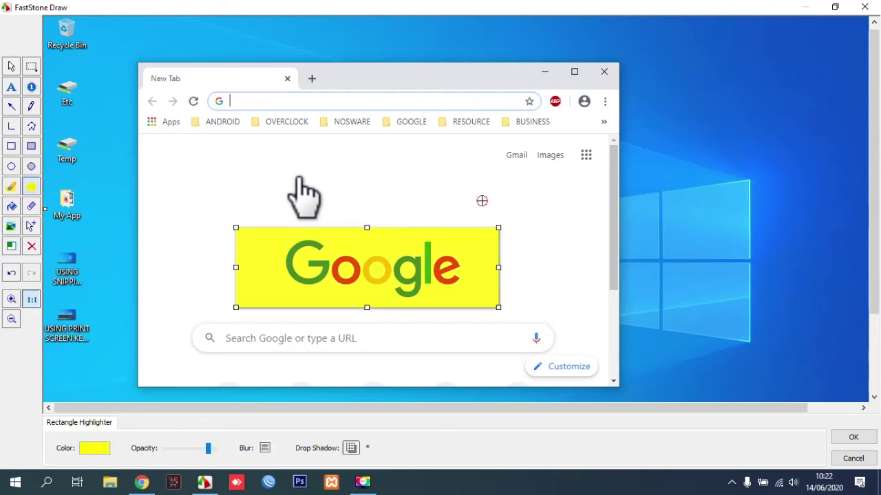
{"action": "left_click", "coordinate": [463, 185]}
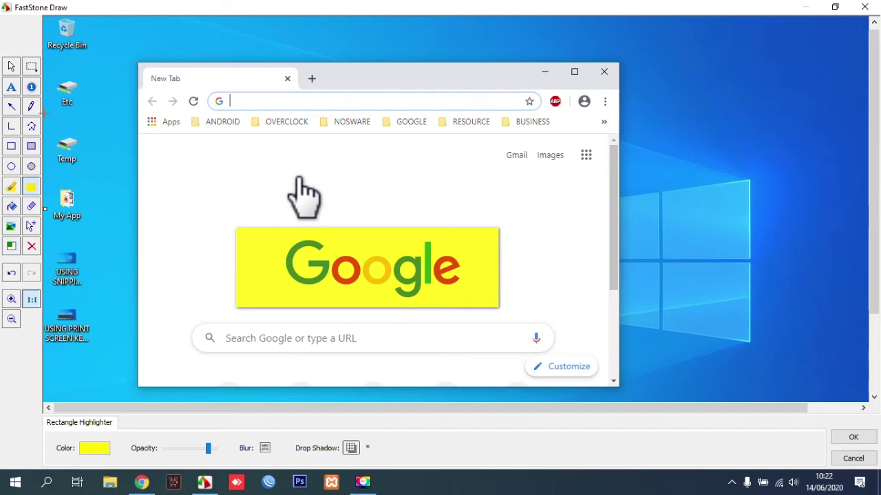
Place medium red Number Stamps 1 to 12 across the browser window and the desktop background beside it.
{"action": "left_click", "coordinate": [31, 87]}
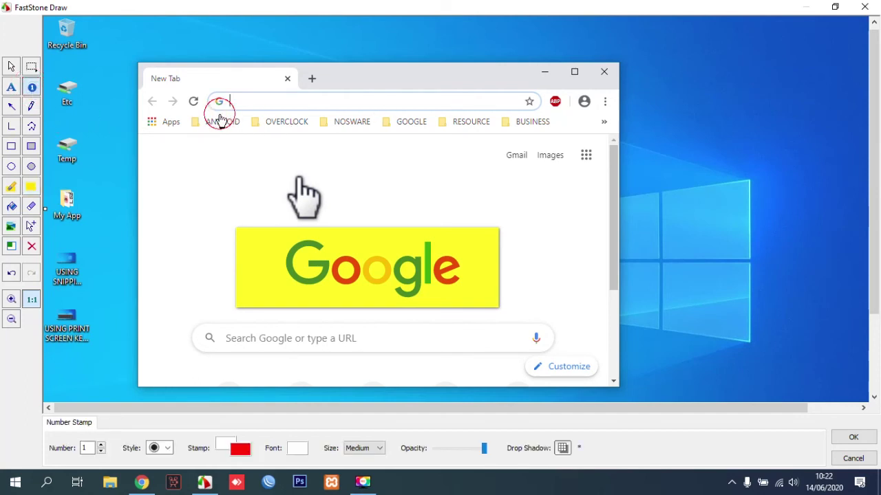
{"action": "left_click", "coordinate": [219, 113]}
{"action": "left_click", "coordinate": [262, 148]}
{"action": "left_click", "coordinate": [348, 159]}
{"action": "left_click", "coordinate": [488, 172]}
{"action": "left_click", "coordinate": [538, 213]}
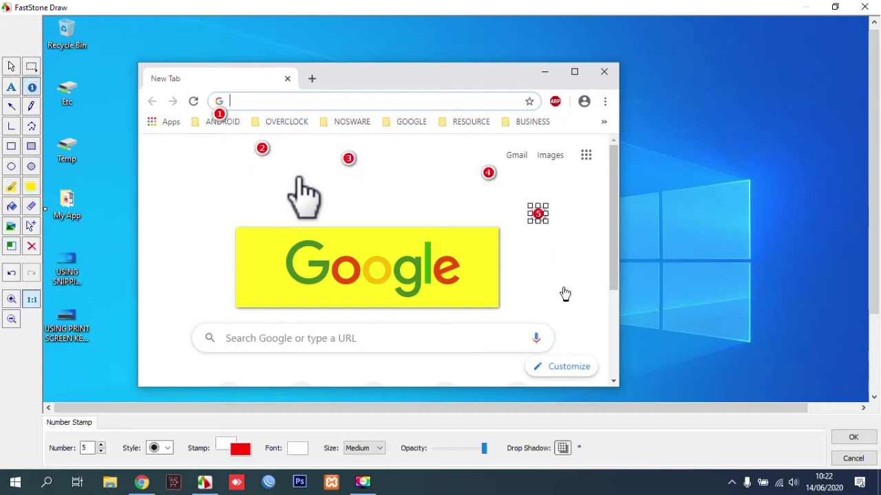
{"action": "left_click", "coordinate": [563, 287]}
{"action": "left_click", "coordinate": [662, 288]}
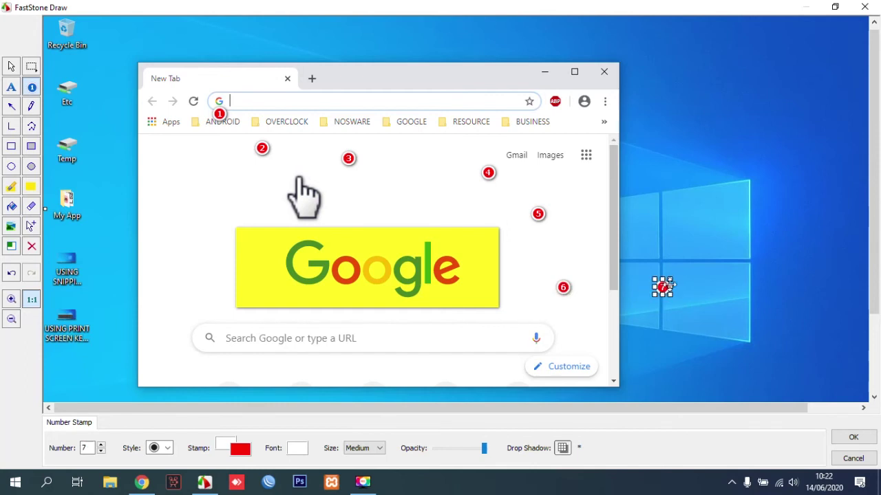
{"action": "left_click", "coordinate": [725, 220]}
{"action": "left_click", "coordinate": [734, 152]}
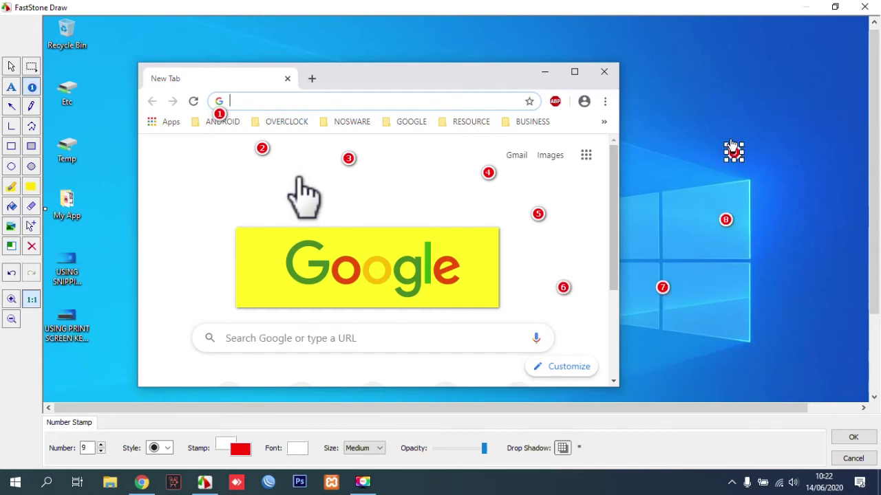
{"action": "left_click", "coordinate": [770, 110]}
{"action": "left_click", "coordinate": [811, 224]}
{"action": "left_click", "coordinate": [809, 306]}
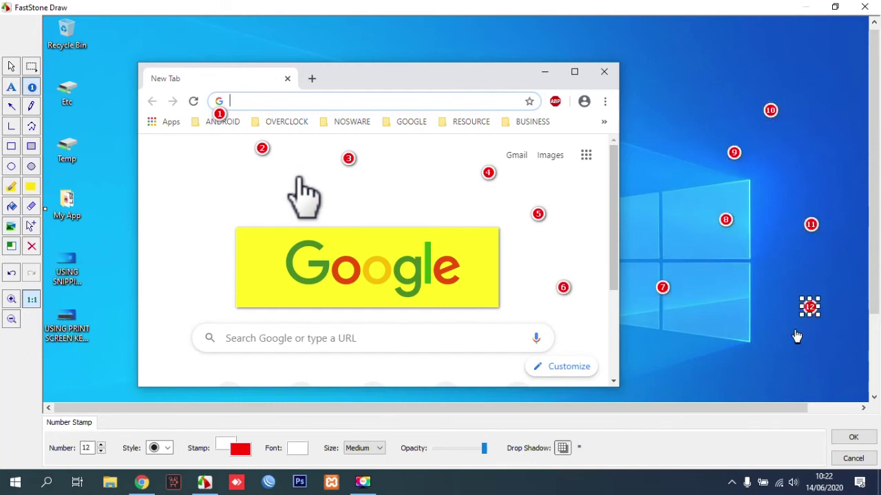
Draw a red L-Line from beside the Temp desktop icon down and across into the yellow Google highlight.
{"action": "left_click", "coordinate": [11, 126]}
{"action": "mouse_move", "coordinate": [91, 156]}
{"action": "left_mouse_down"}
{"action": "mouse_move", "coordinate": [92, 288]}
{"action": "mouse_move", "coordinate": [256, 292]}
{"action": "left_mouse_up"}
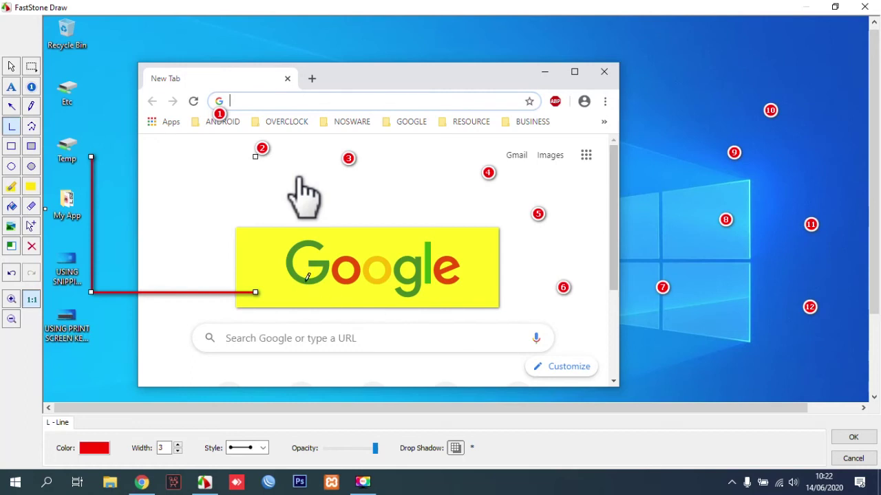
{"action": "left_click", "coordinate": [221, 191]}
Draw a red Polyline looping around the Google logo, with a point extending below the search box.
{"action": "left_click", "coordinate": [31, 127]}
{"action": "left_click", "coordinate": [328, 234]}
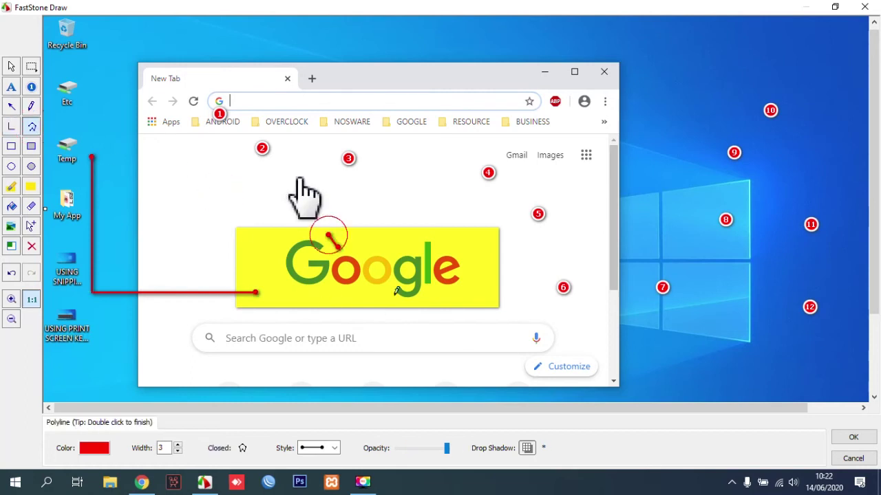
{"action": "mouse_move", "coordinate": [396, 292]}
{"action": "left_mouse_down"}
{"action": "mouse_move", "coordinate": [430, 351]}
{"action": "mouse_move", "coordinate": [475, 218]}
{"action": "mouse_move", "coordinate": [338, 227]}
{"action": "left_mouse_up"}
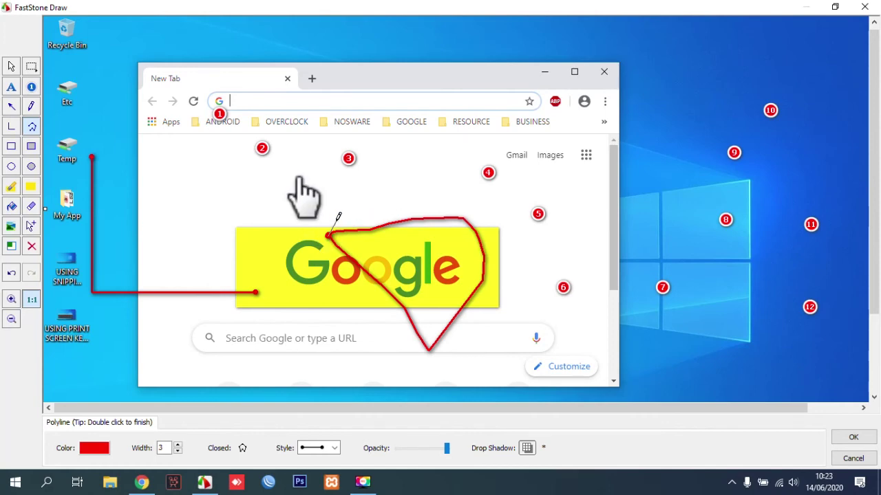
{"action": "double_click", "coordinate": [338, 217]}
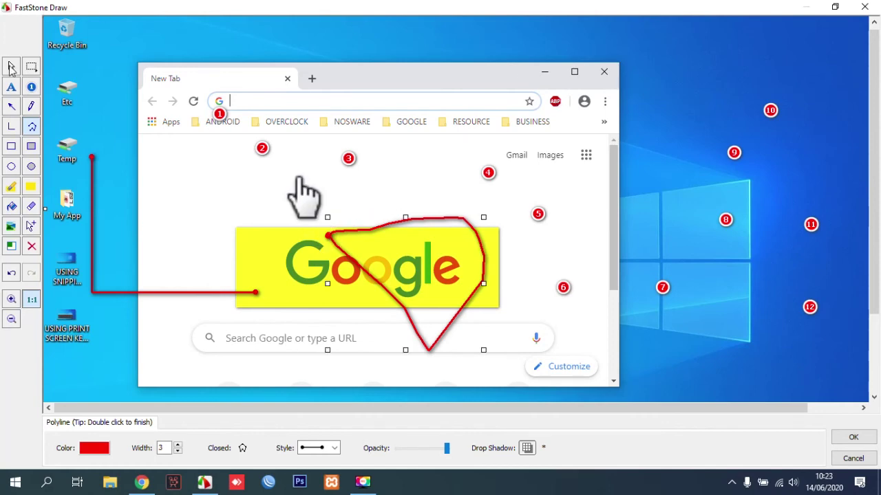
{"action": "left_click", "coordinate": [12, 66]}
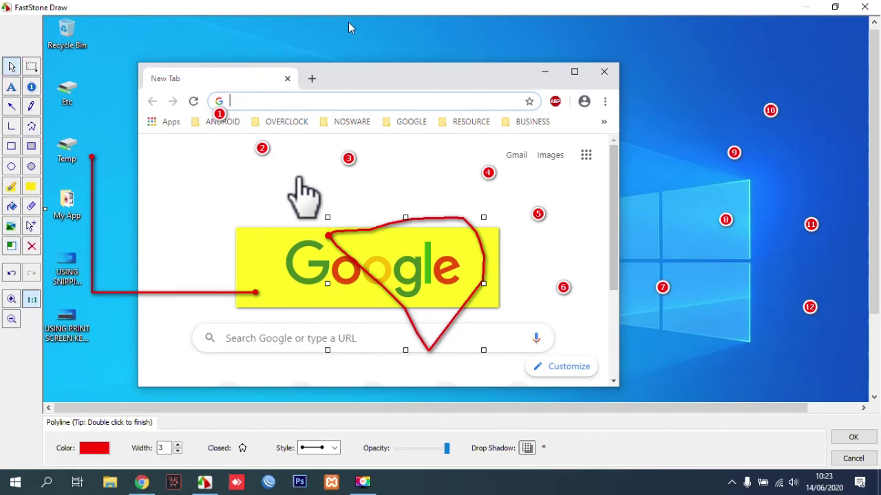
Add the red text "ABC" over the browser window's upper corner and apply all annotations to the capture.
{"action": "left_click", "coordinate": [12, 87]}
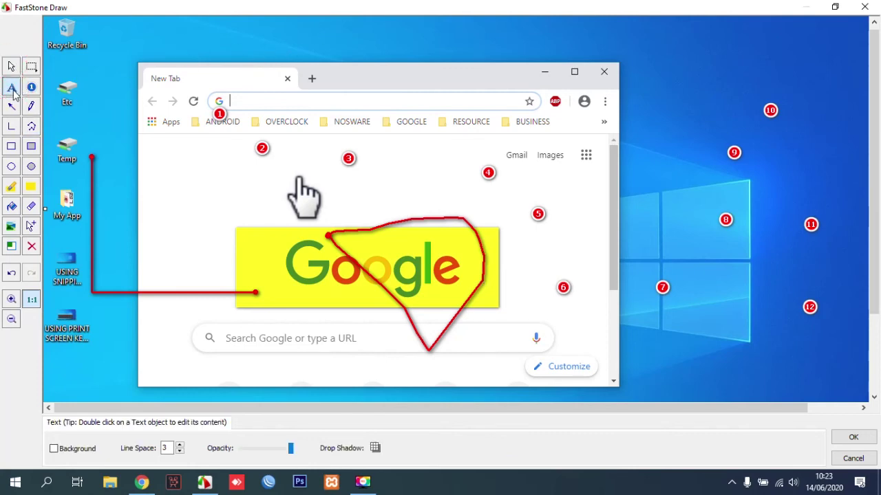
{"action": "left_click_drag", "start_coordinate": [461, 67], "coordinate": [686, 246]}
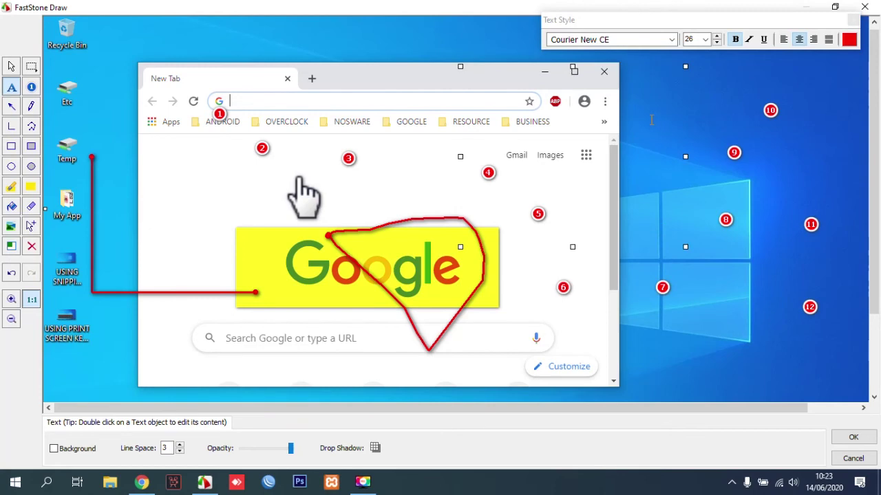
{"action": "type", "text": "ABC"}
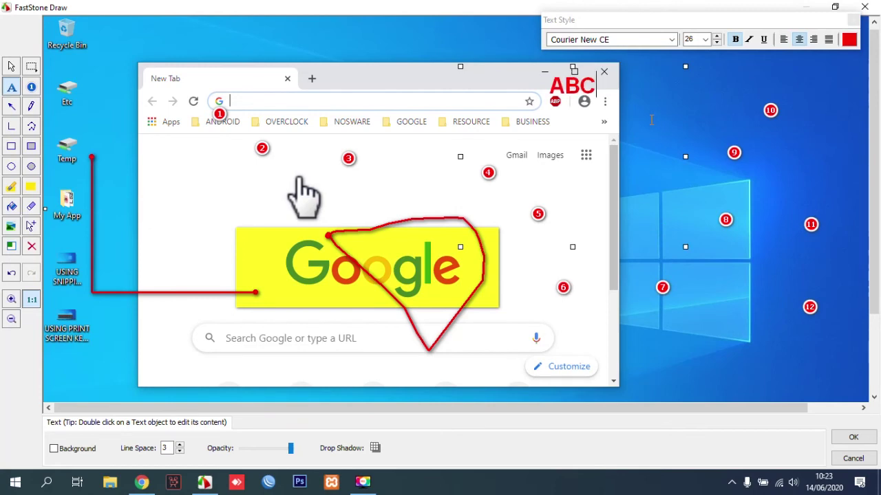
{"action": "left_click", "coordinate": [850, 436]}
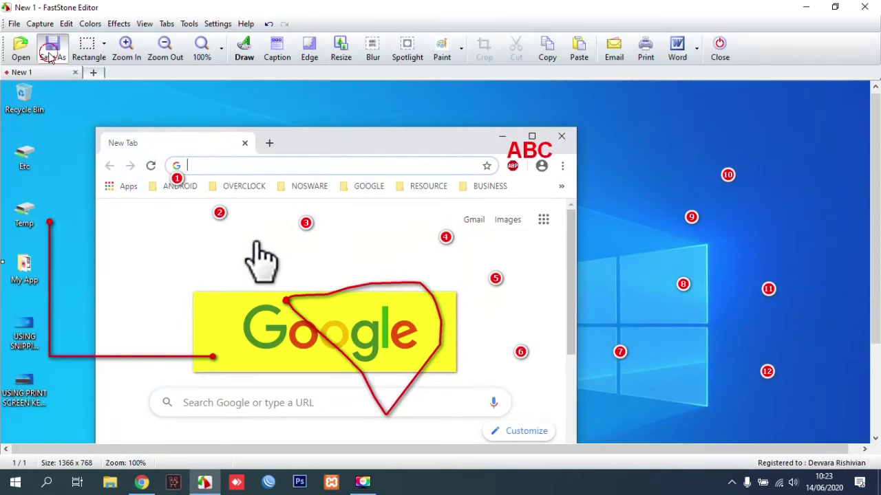
Save the annotated capture to the Desktop in JPEG format as "USING FASTONE.jpg".
{"action": "left_click", "coordinate": [49, 45]}
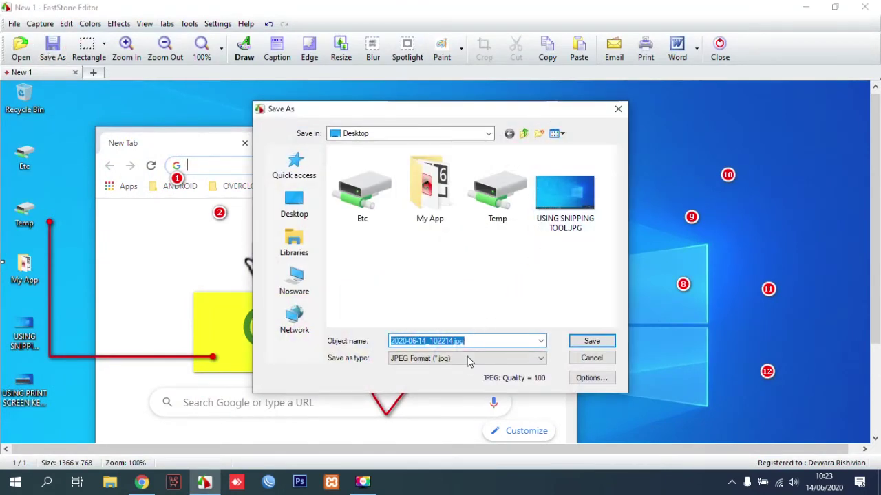
{"action": "left_click_drag", "start_coordinate": [463, 340], "coordinate": [316, 338]}
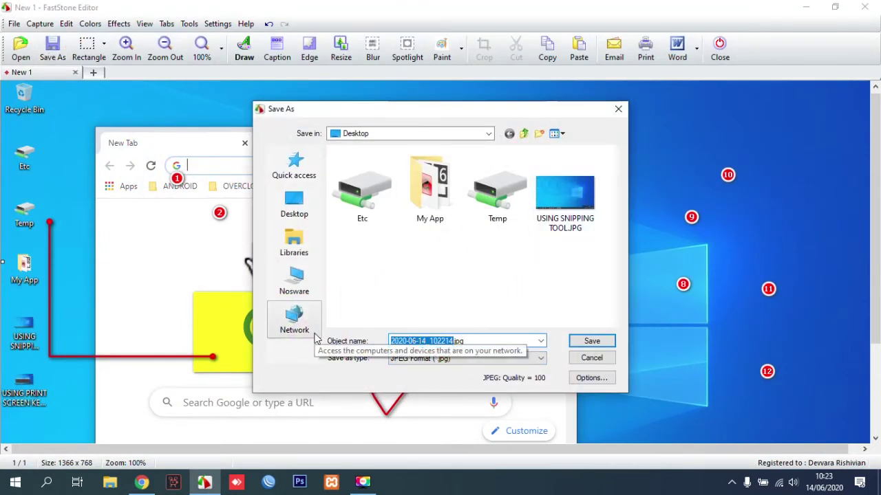
{"action": "type", "text": "US"}
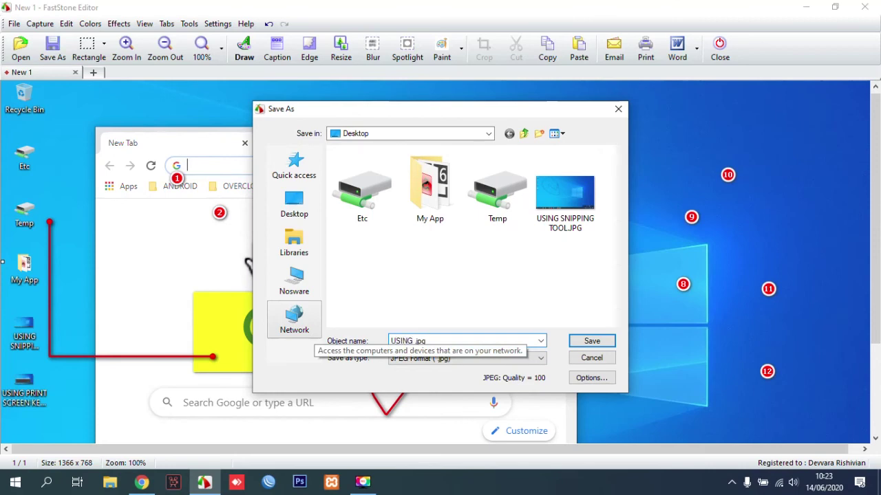
{"action": "type", "text": "ING FASTONE"}
{"action": "key", "text": "Return"}
Close the FastStone editor, the Chrome window and the FastStone Capture toolbar.
{"action": "key", "text": "Escape"}
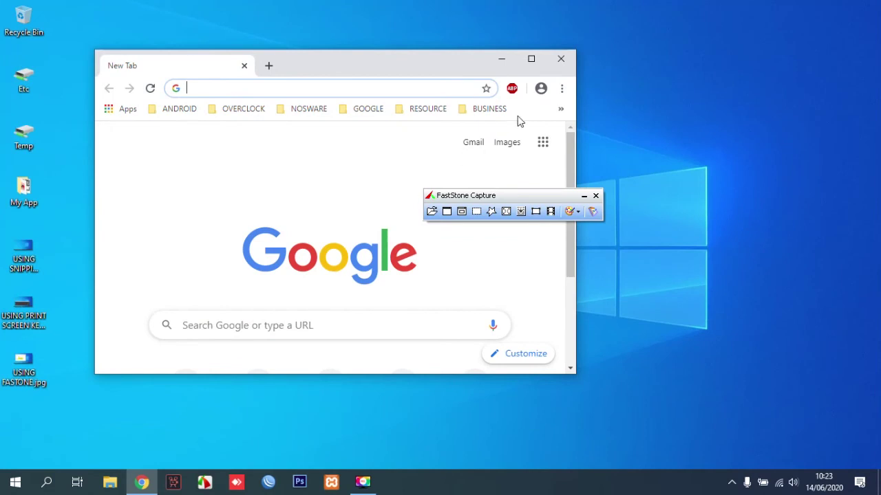
{"action": "left_click", "coordinate": [562, 59]}
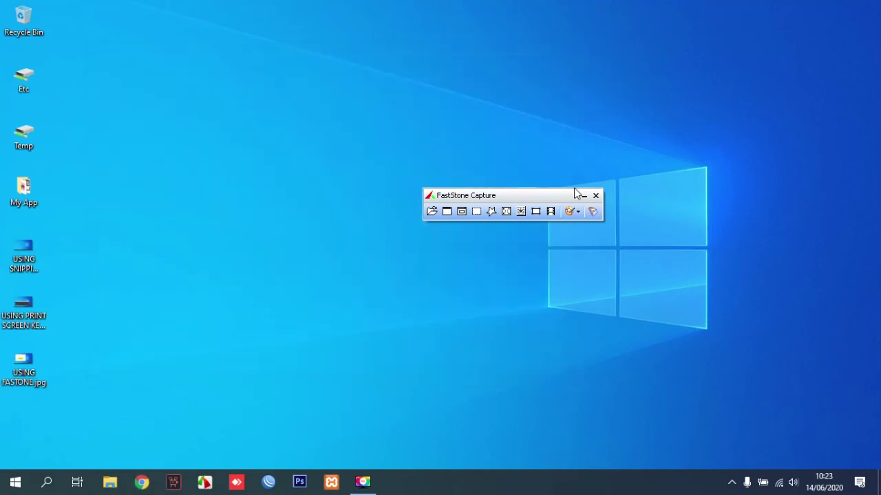
{"action": "left_click", "coordinate": [595, 196]}
Open the desktop image "USING SNIPPING TOOL.JPG" in Photos and maximize the viewer.
{"action": "left_click", "coordinate": [33, 251]}
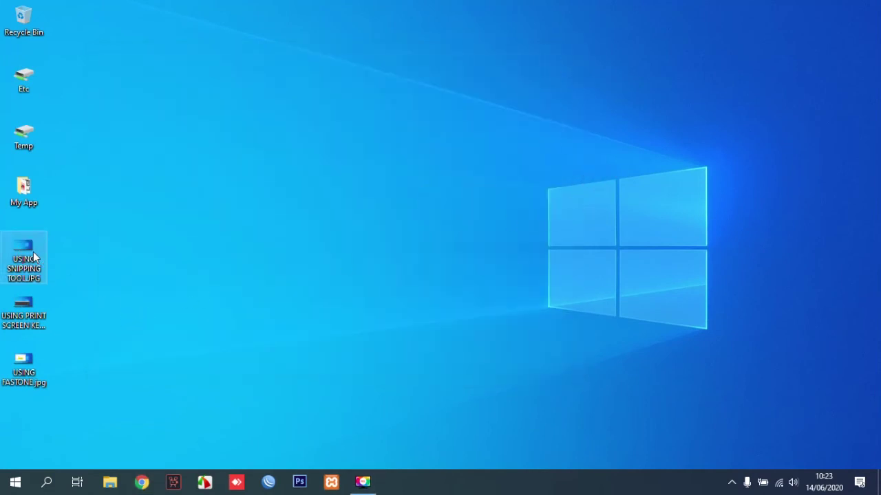
{"action": "double_click", "coordinate": [32, 249]}
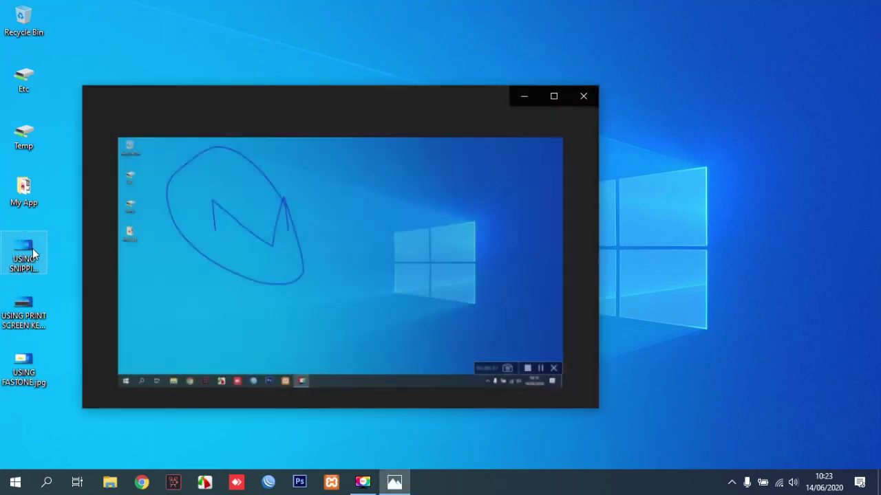
{"action": "left_click", "coordinate": [553, 97]}
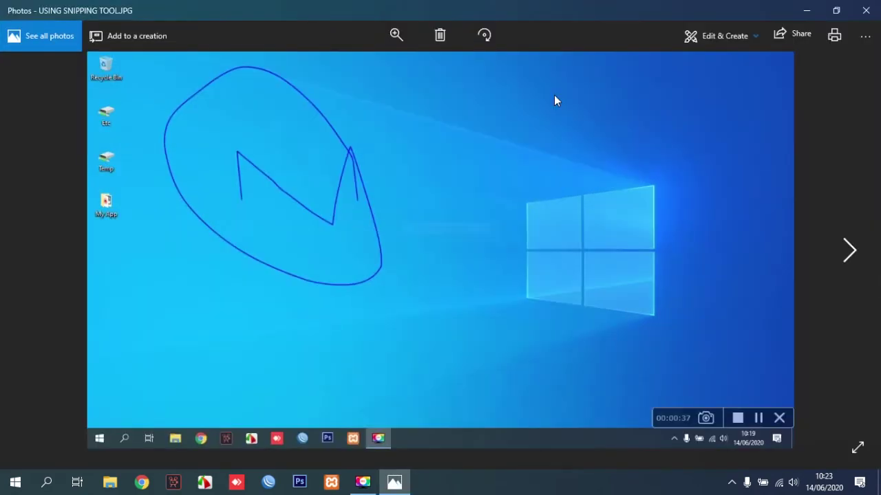
Browse back and forth through the Snipping Tool, Print Screen and FastStone screenshots, and close Photos.
{"action": "key", "text": "Right"}
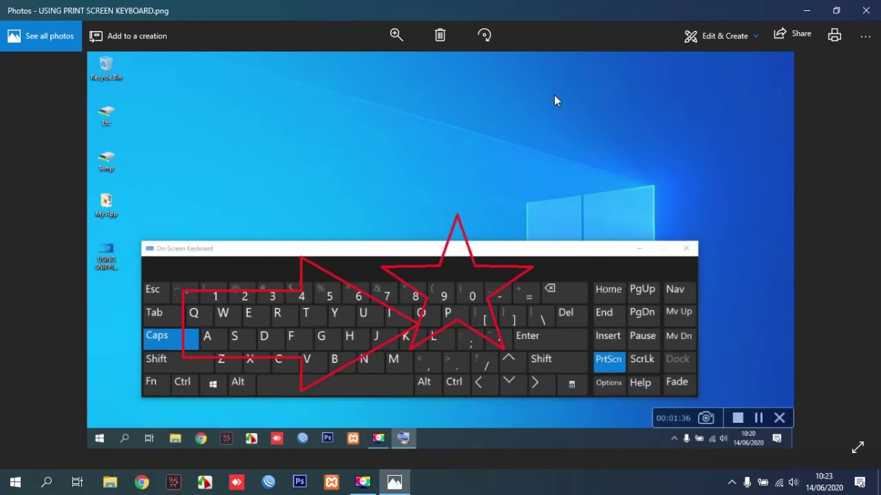
{"action": "key", "text": "Right"}
{"action": "key", "text": "Left"}
{"action": "key", "text": "Right"}
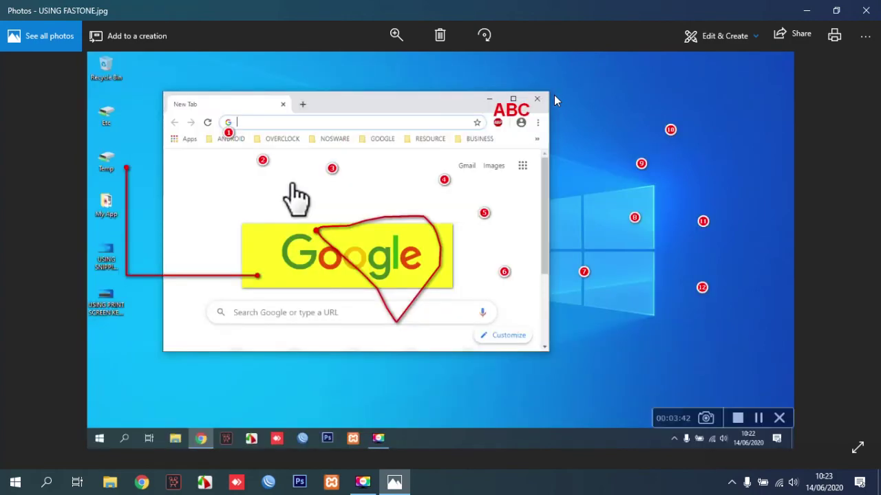
{"action": "key", "text": "Left"}
{"action": "key", "text": "Left"}
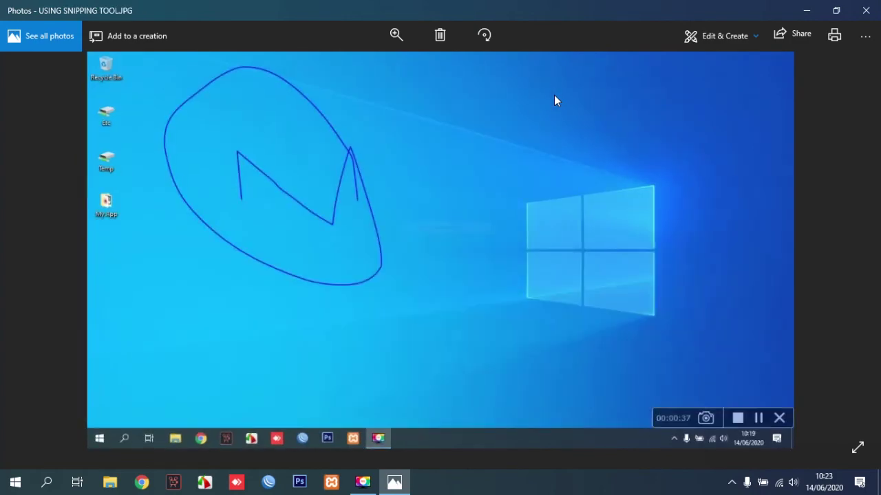
{"action": "key", "text": "Right"}
{"action": "key", "text": "Right"}
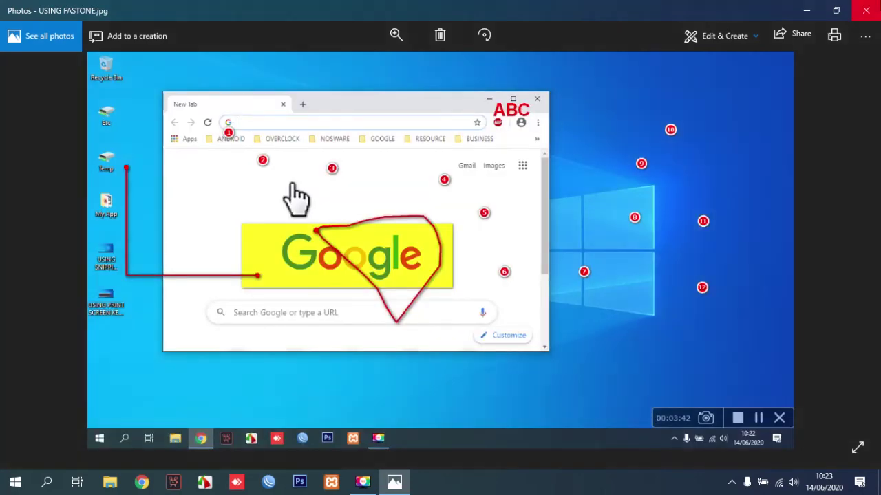
{"action": "left_click", "coordinate": [866, 11]}
Launch FastStone Capture again and close its toolbar.
{"action": "left_click", "coordinate": [205, 481]}
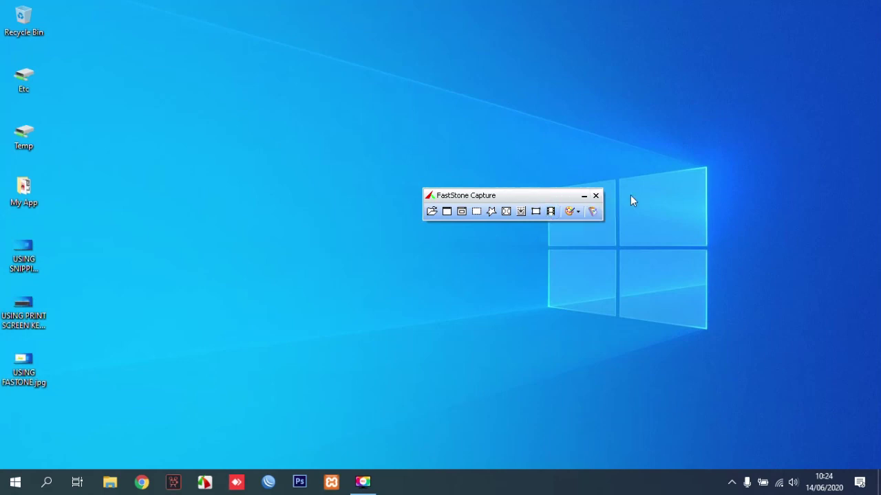
{"action": "left_click", "coordinate": [600, 196]}
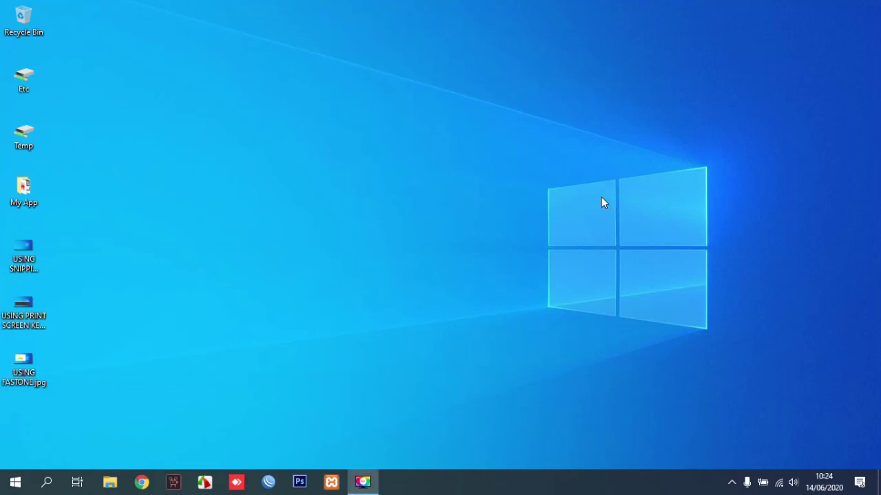